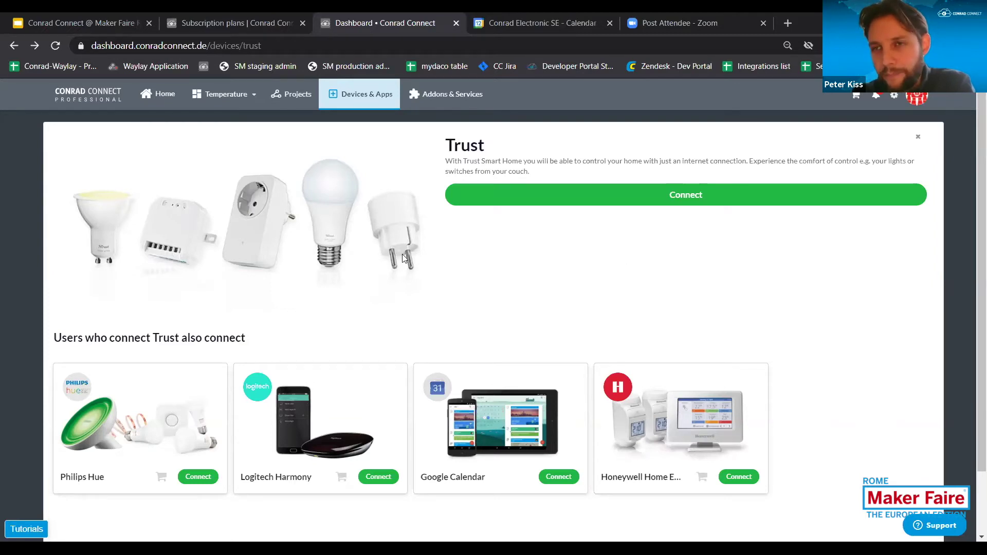
Return to the Devices & Apps overview and scroll through the device list.
left_click(366, 102)
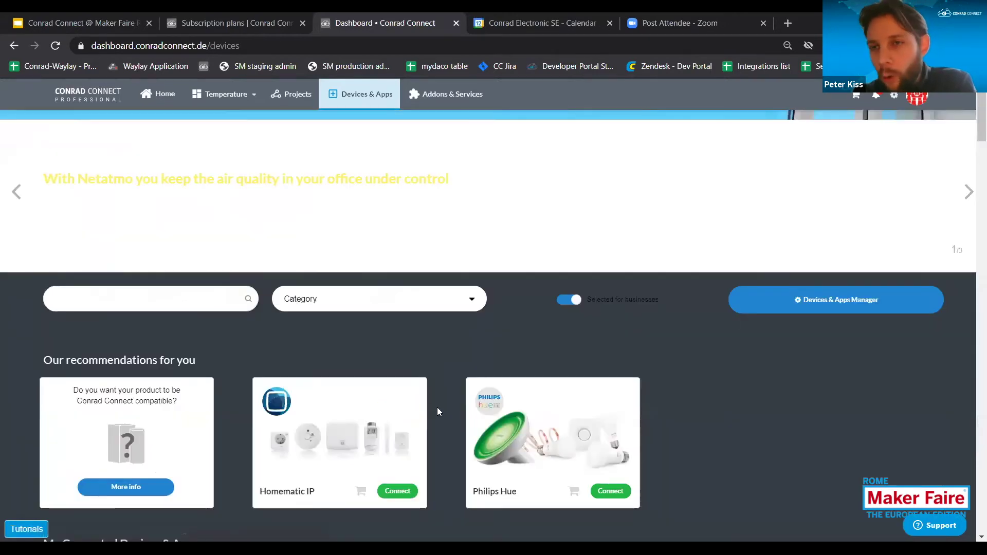
scroll(437, 407, "down", 5)
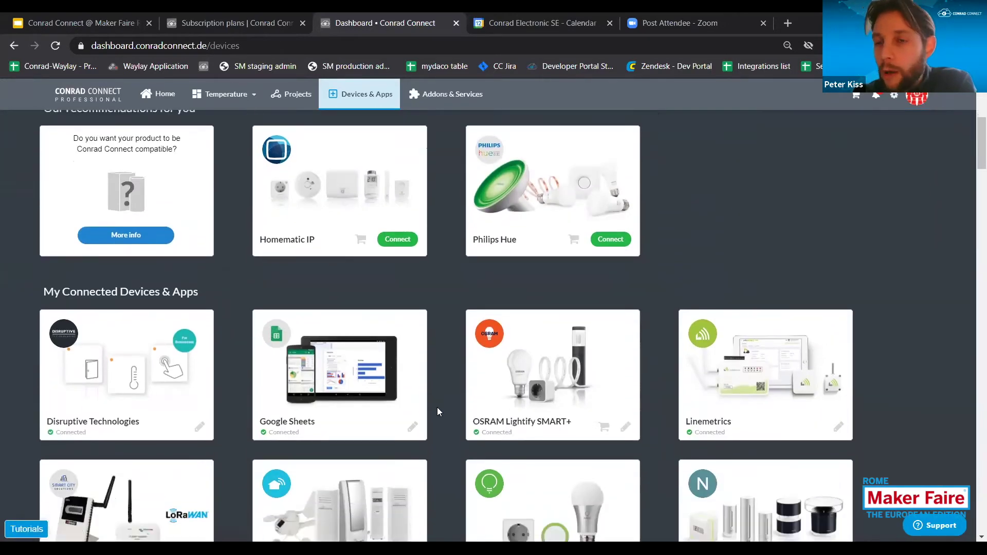
scroll(437, 412, "down", 1)
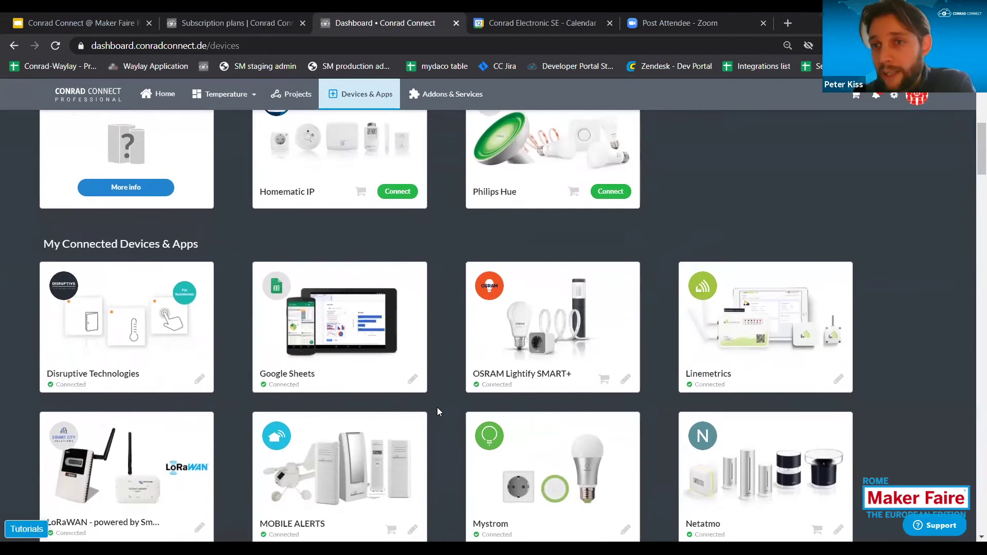
scroll(437, 411, "down", 9)
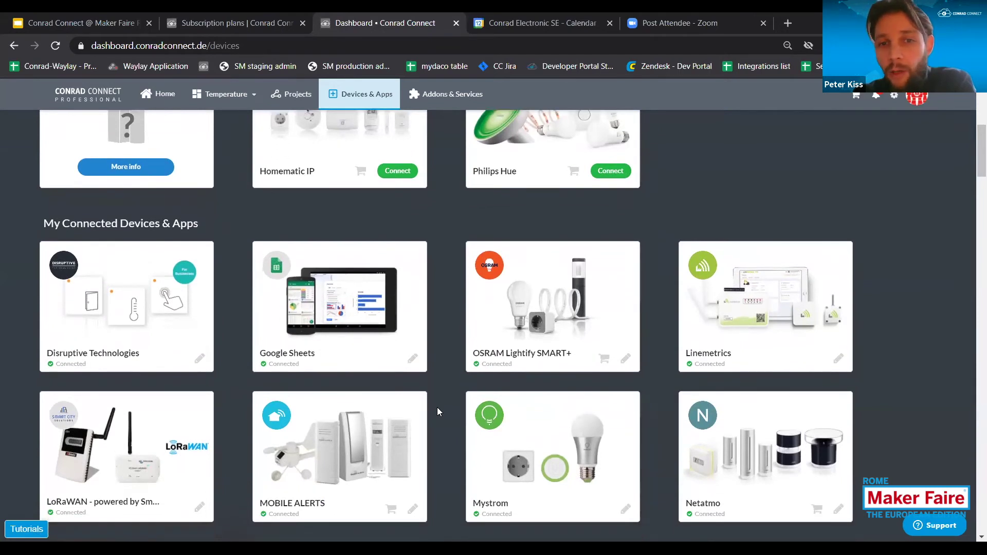
scroll(437, 412, "down", 3)
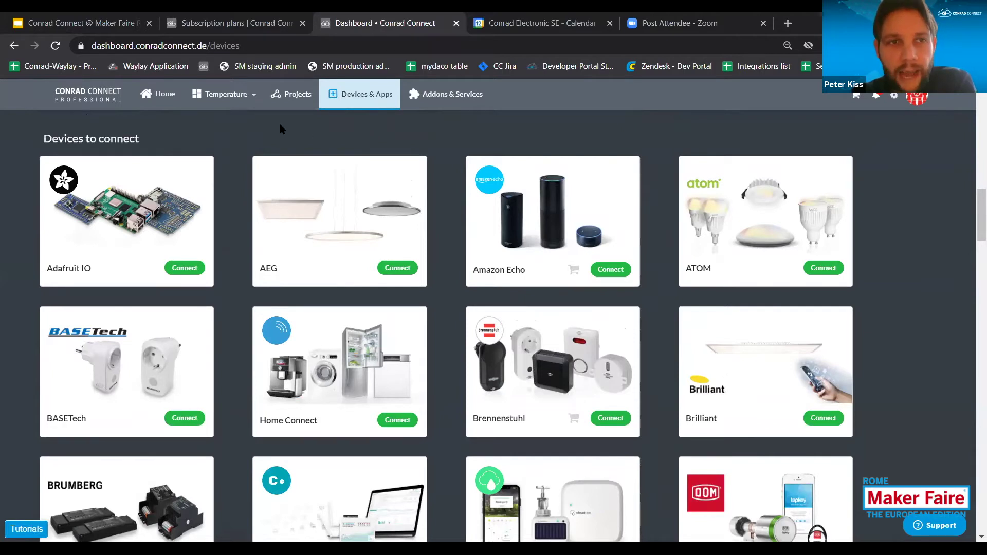
Open the Temperature dashboard from the Temperature section's dashboard list.
left_click(254, 95)
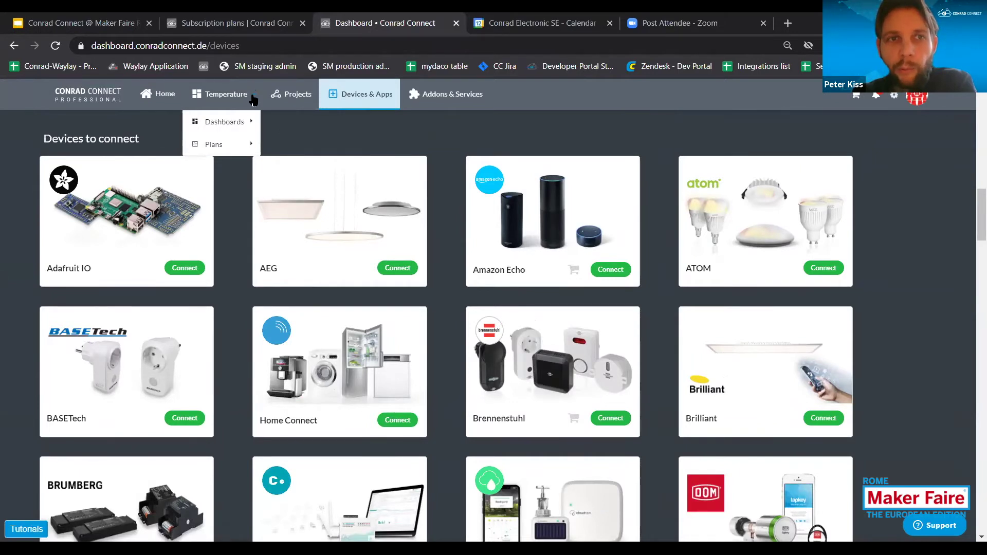
left_click(235, 128)
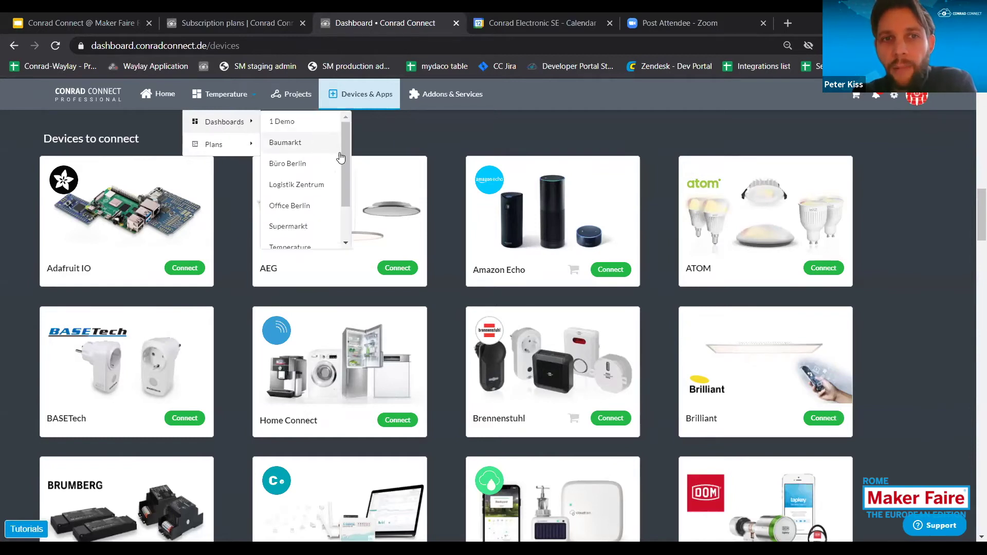
scroll(344, 175, "down", 1)
scroll(319, 196, "down", 1)
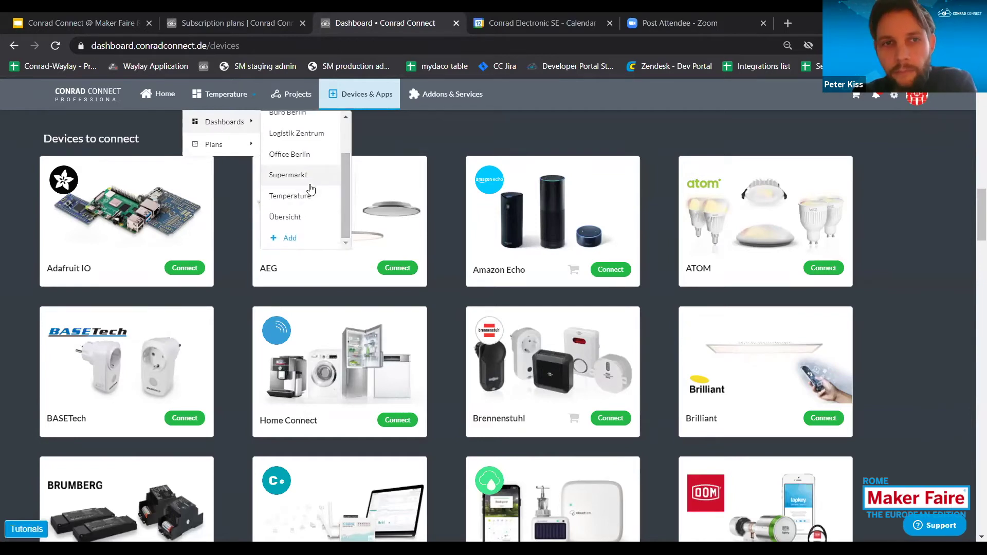
left_click(304, 198)
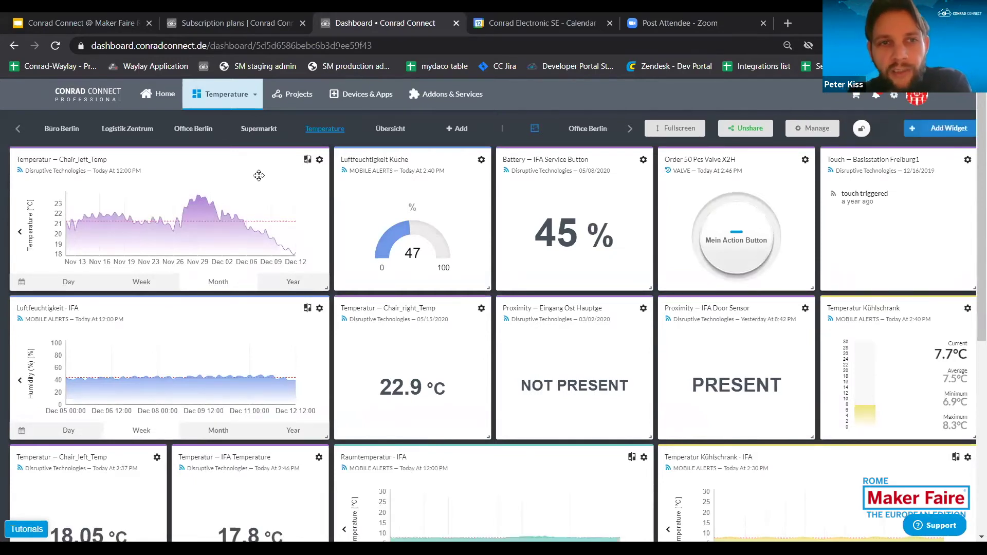
Move the Chair_left_Temp widget to the top-left slot and open Add Widget.
mouse_move(241, 157)
left_mouse_down()
mouse_move(249, 188)
mouse_move(234, 157)
left_mouse_up()
left_click_drag(379, 169, 404, 221)
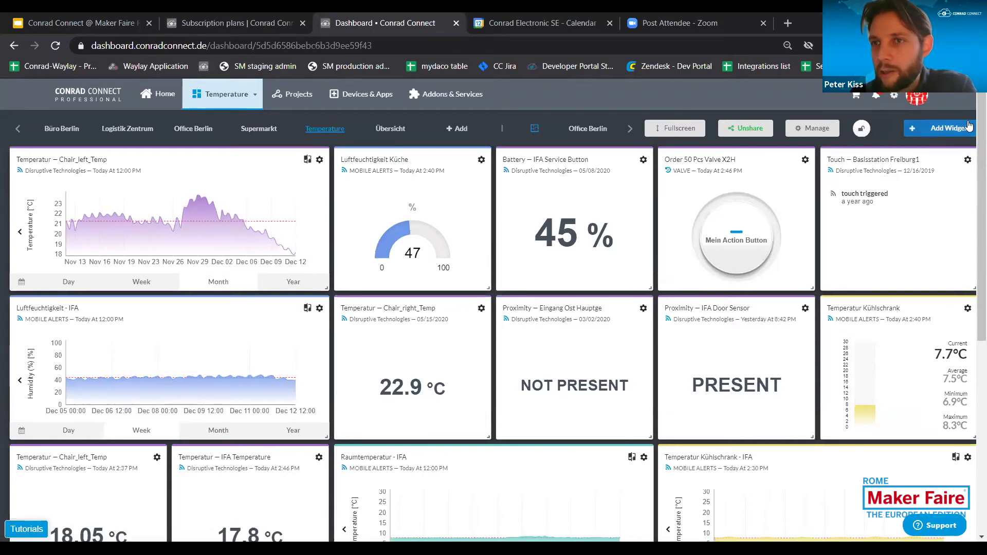
left_click(947, 128)
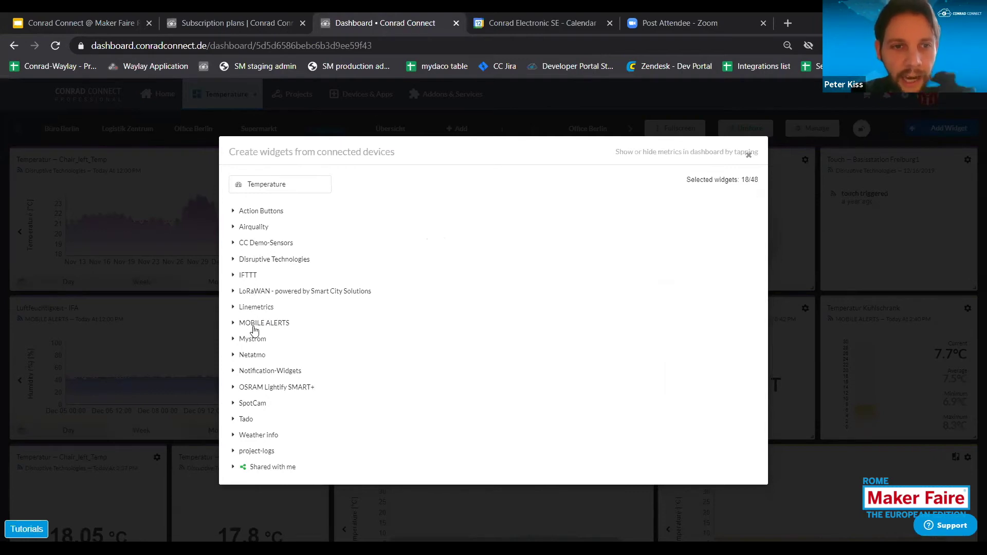
Add a Bar Chart widget for Netatmo Außen1 - Humidity, then close the widget dialog.
left_click(252, 355)
scroll(388, 300, "down", 2)
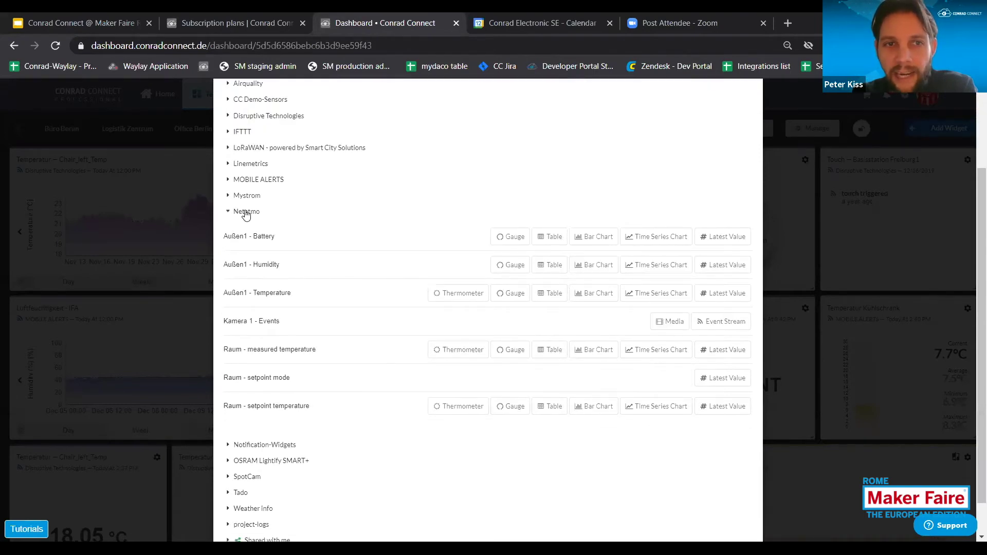
double_click(267, 261)
triple_click(267, 261)
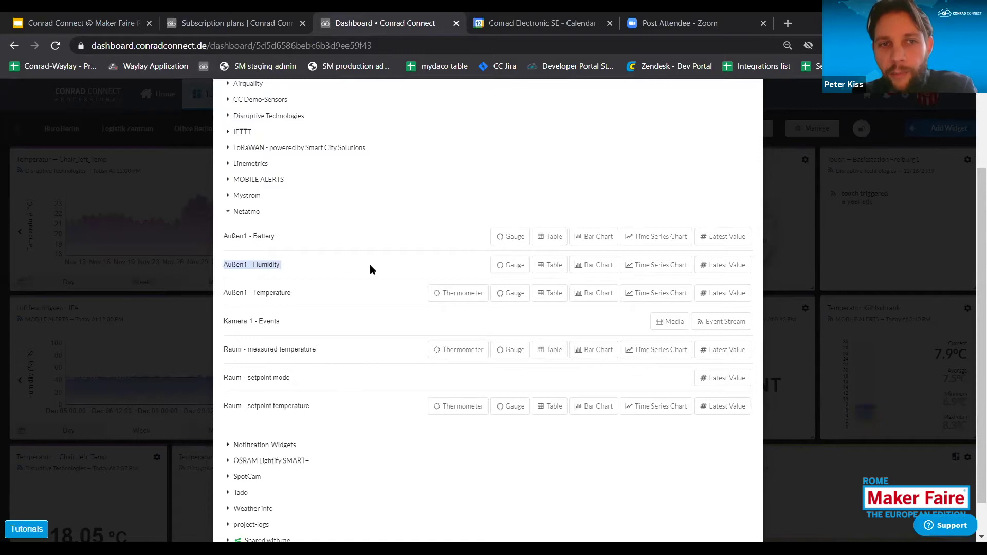
left_click(511, 274)
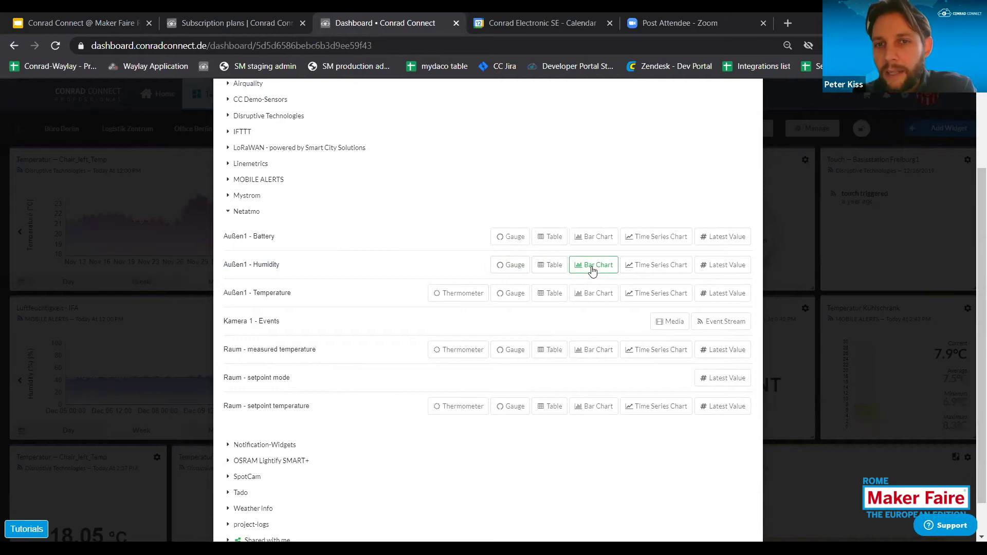
left_click(799, 294)
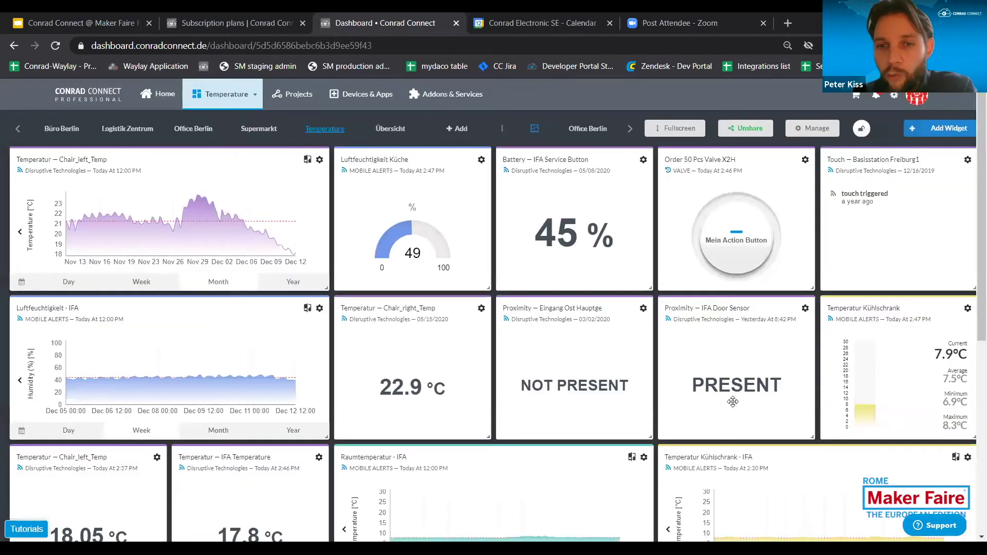
Move Humidity — Außen1 and Luftfeuchtigkeit Küche into empty slots and enlarge Chair_left_Temp.
scroll(732, 401, "down", 7)
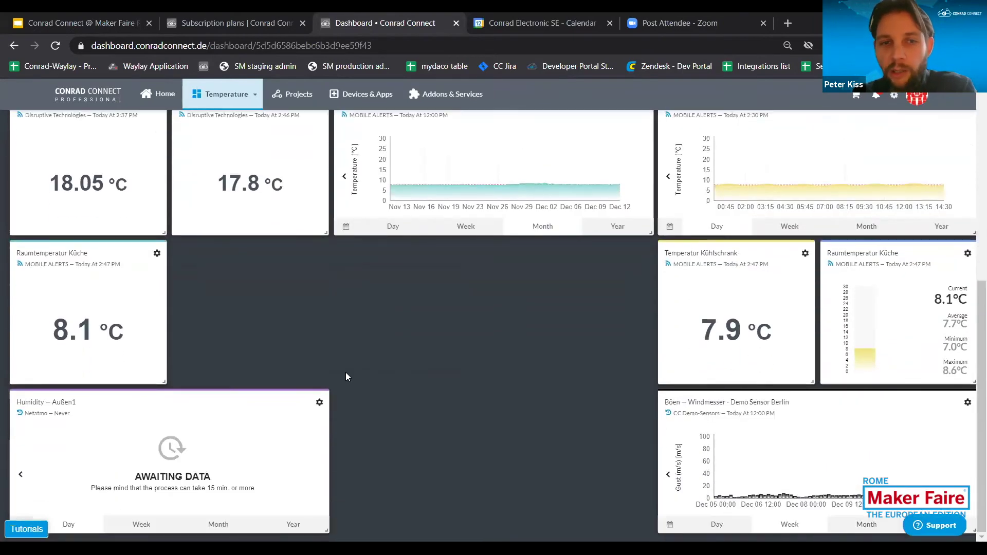
left_click_drag(278, 420, 450, 268)
scroll(559, 330, "up", 7)
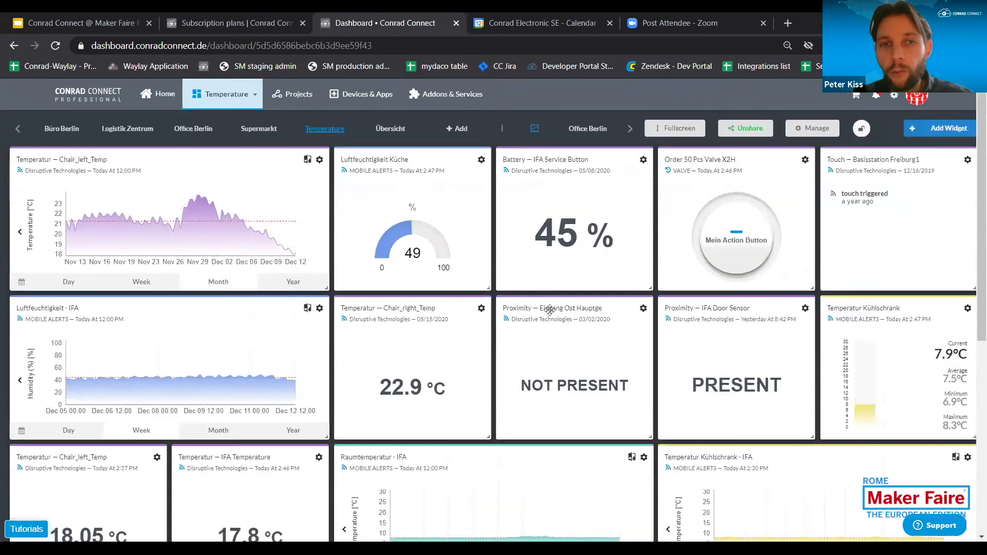
left_click_drag(408, 324, 460, 360)
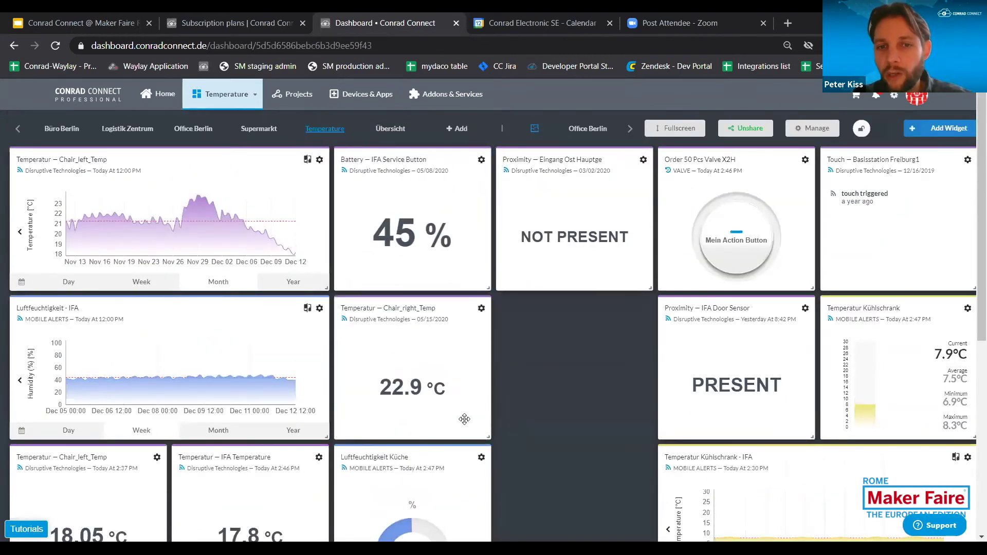
left_click_drag(441, 446, 588, 299)
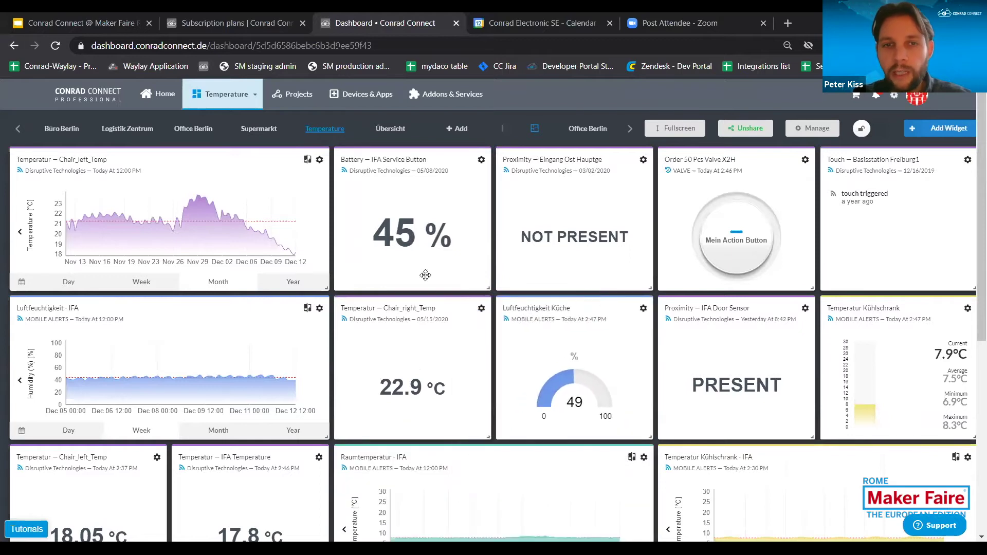
left_click_drag(327, 287, 494, 394)
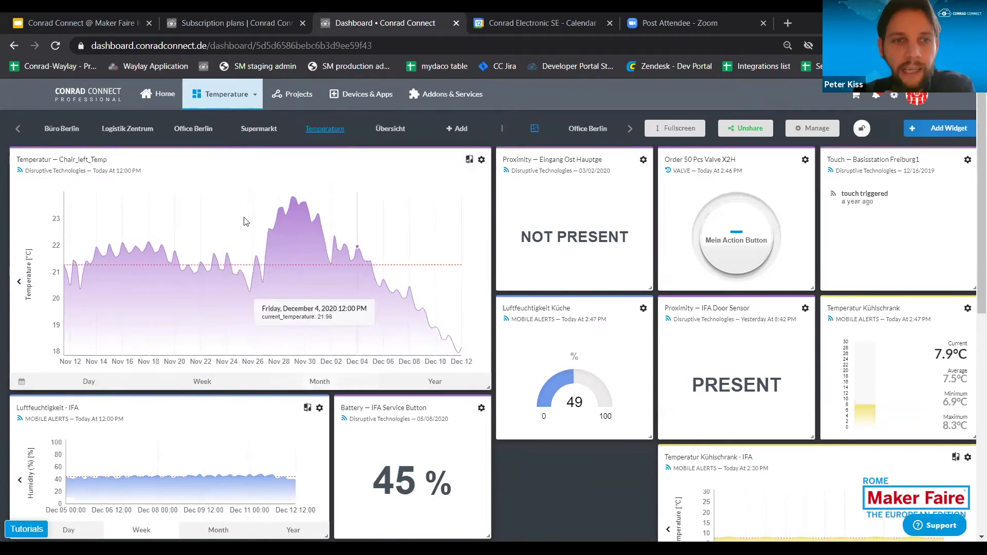
Switch the Chair_left_Temp chart to Week view and bring up its date picker.
left_click(234, 387)
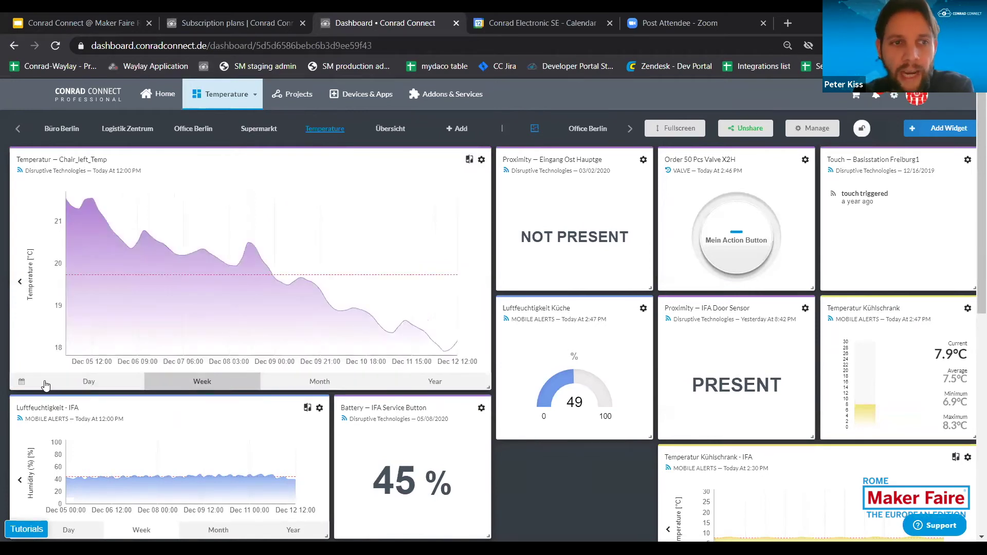
left_click(22, 382)
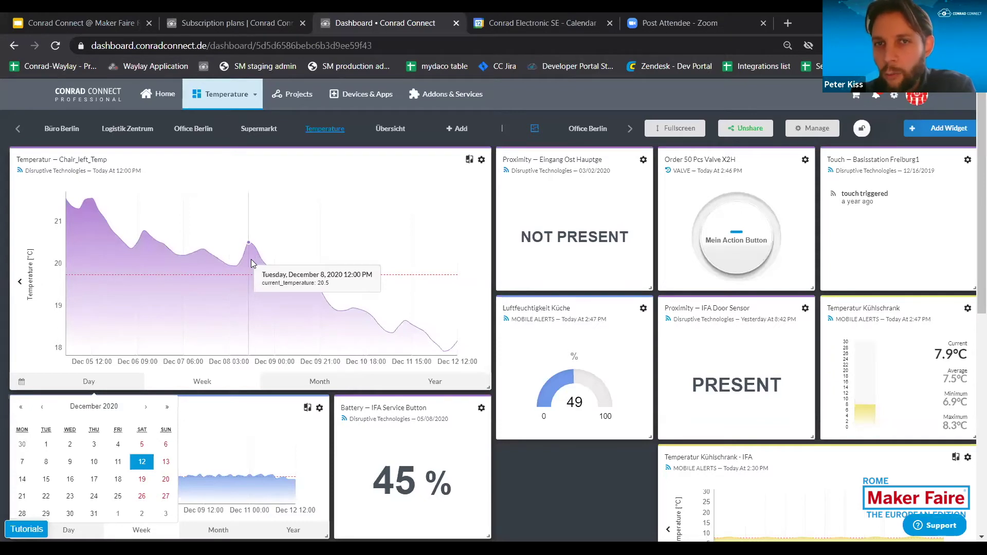
Open the Temperature dashboard's sharing settings and select the sharing link and e-mail field.
left_click(750, 133)
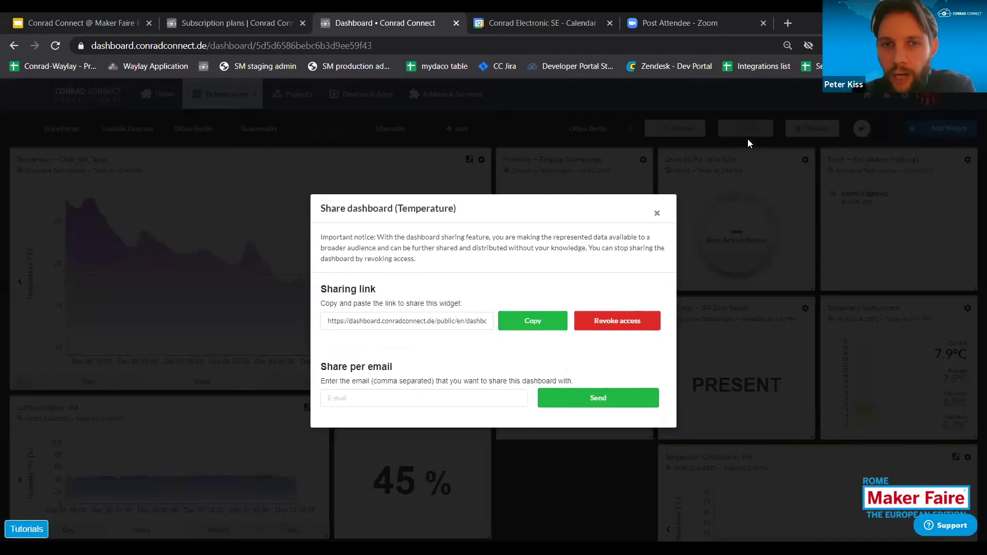
left_click(407, 317)
left_click(407, 317)
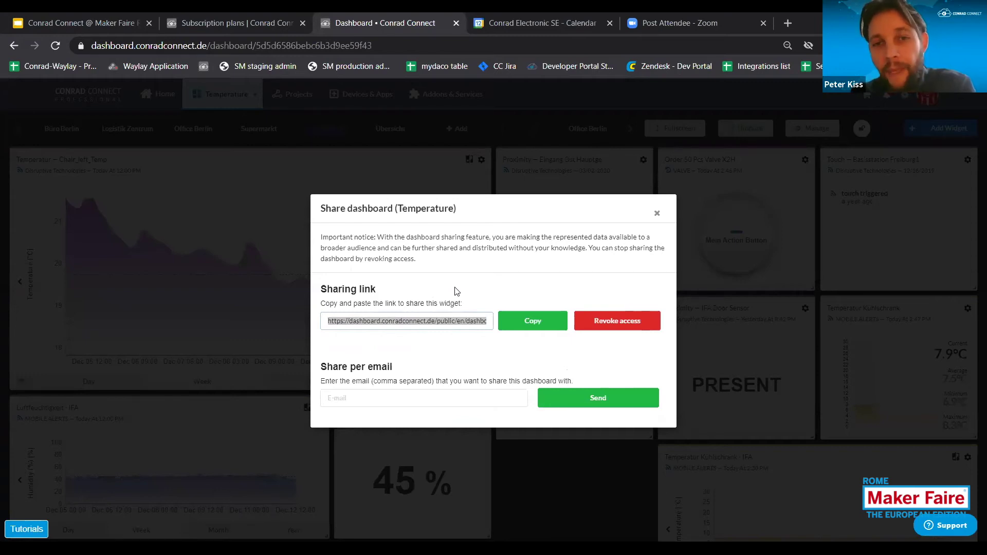
left_click(427, 321)
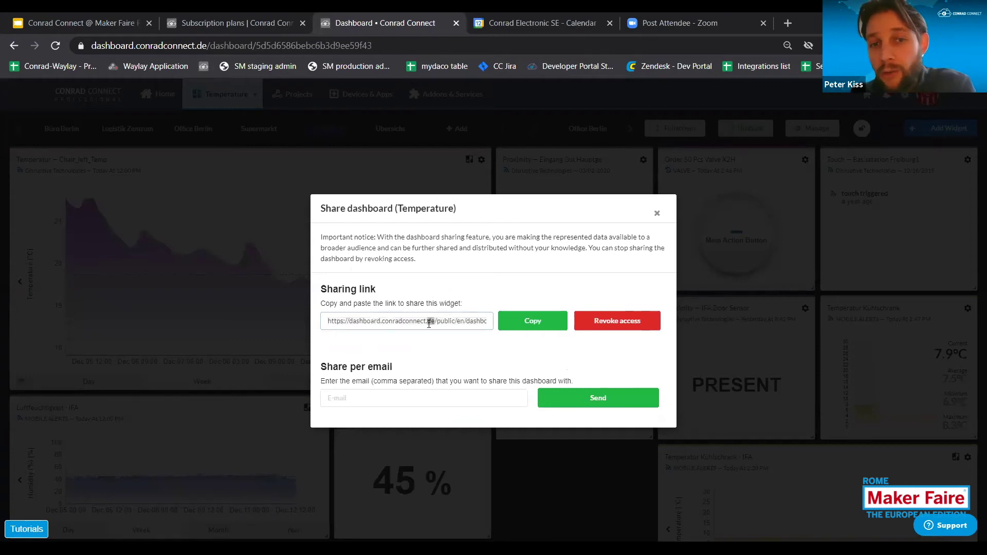
left_click(395, 399)
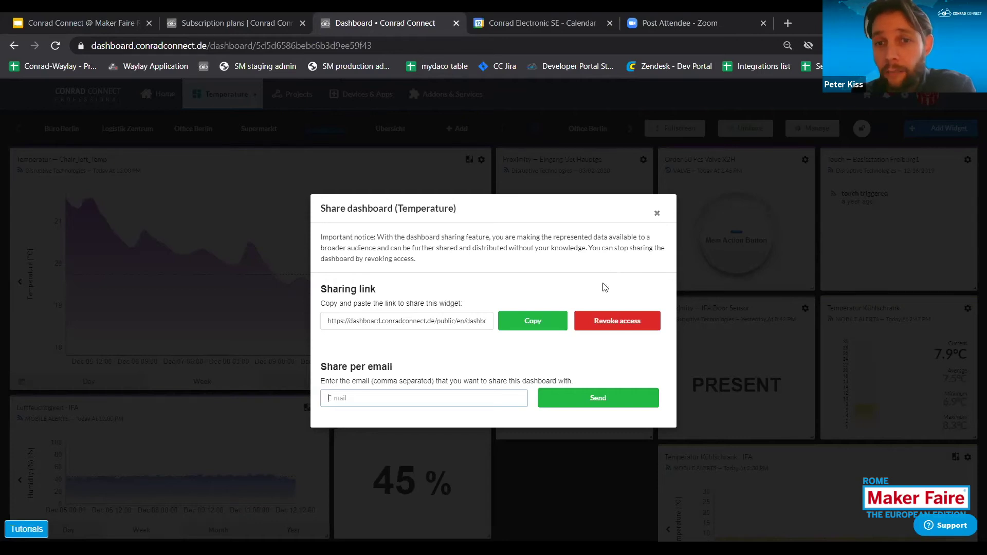
Revoke all shared links to the dashboard and close the Share dashboard dialog.
left_click(618, 326)
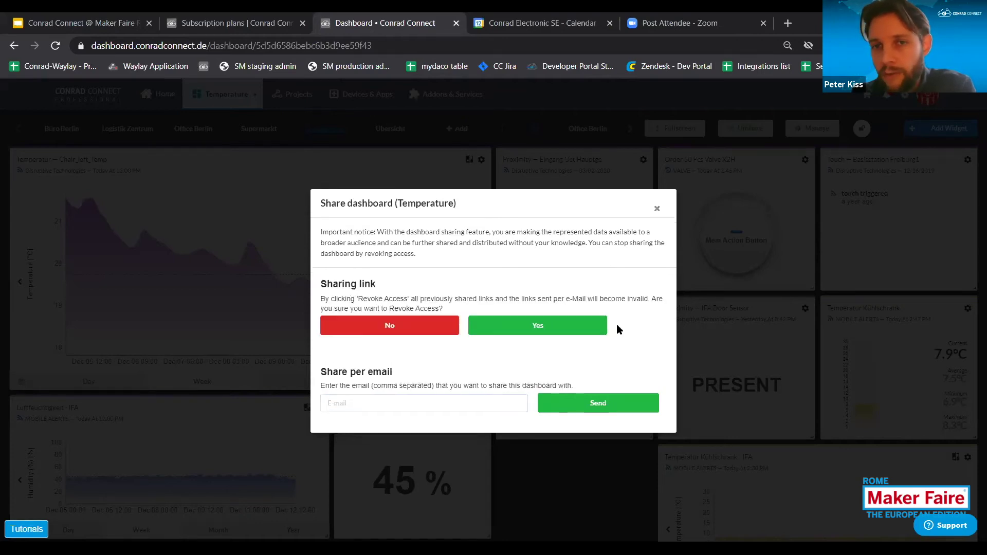
left_click(524, 336)
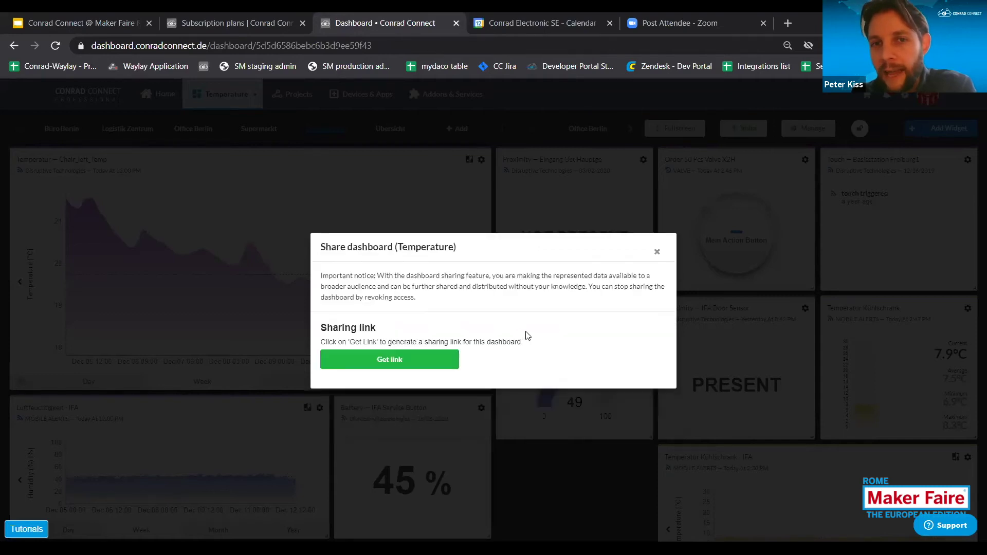
left_click(657, 253)
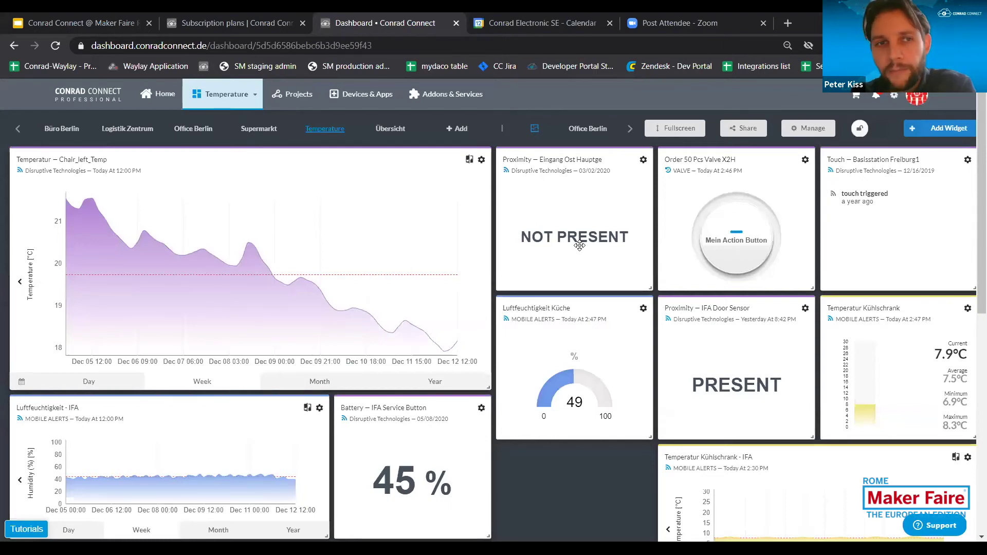
mouse_move(375, 262)
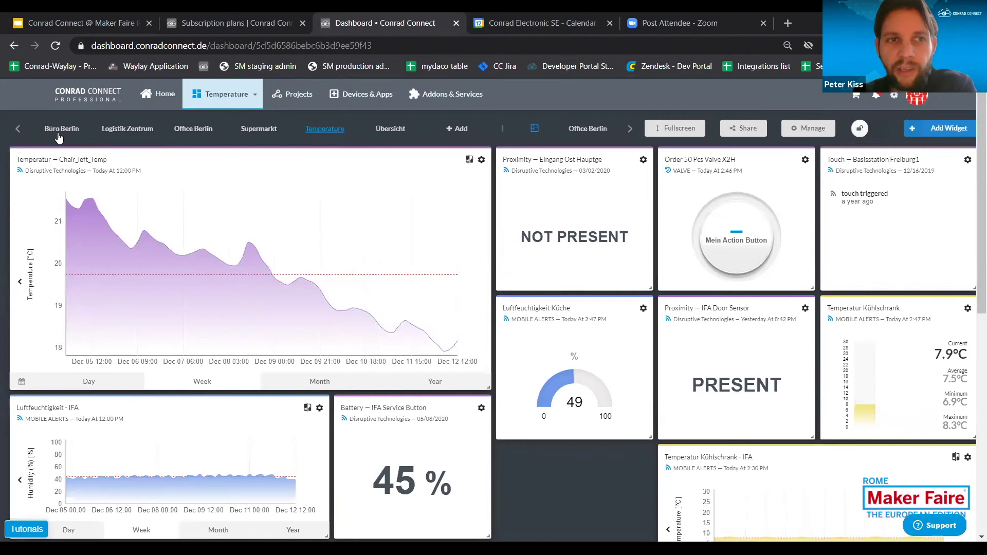
View the Logistik Zentrum and Baumarkt dashboards, then open the Office Berlin plan.
left_click(123, 130)
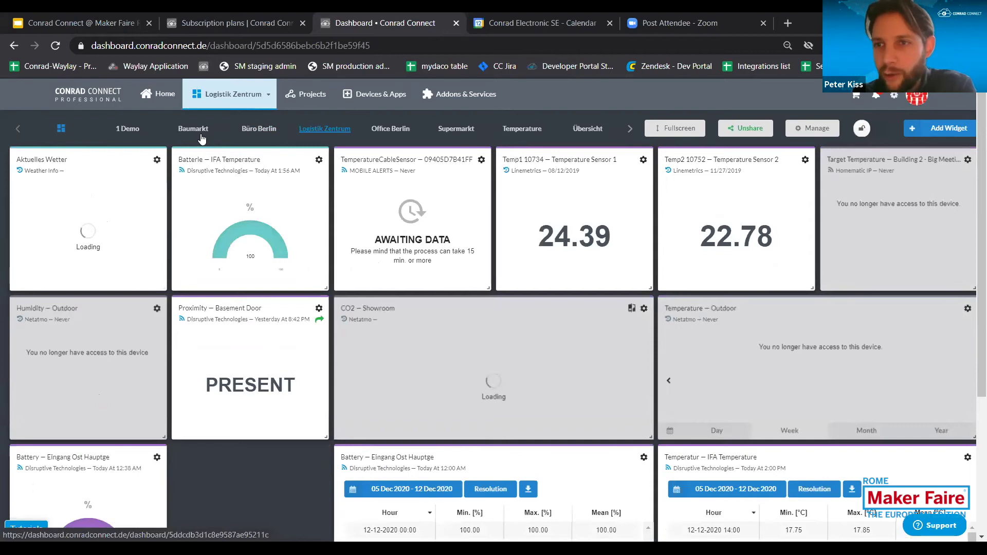
left_click(201, 136)
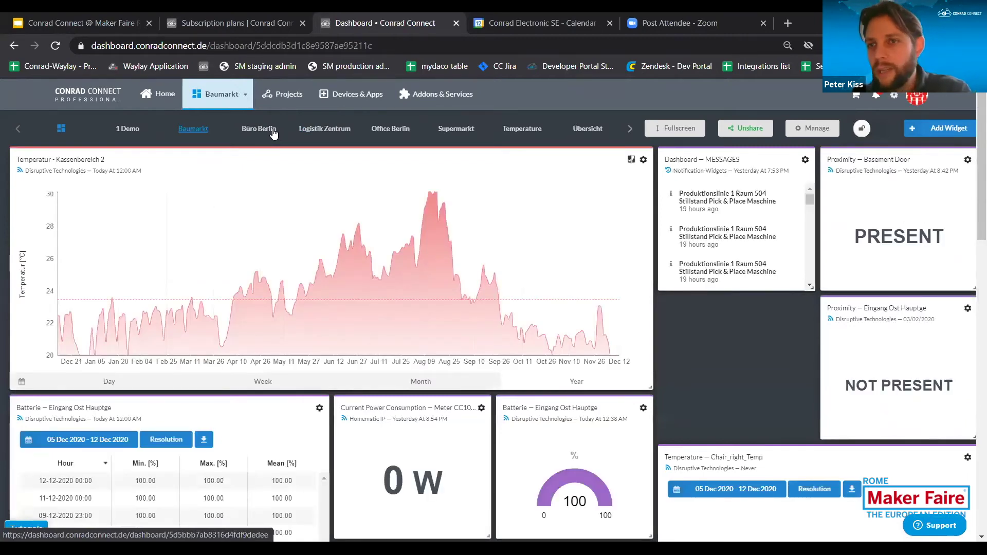
left_click(243, 96)
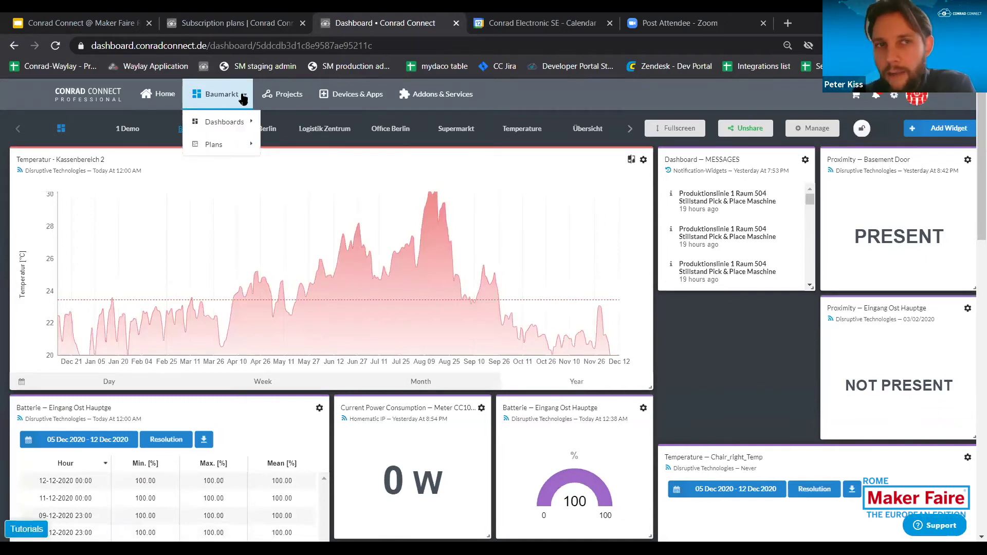
mouse_move(218, 152)
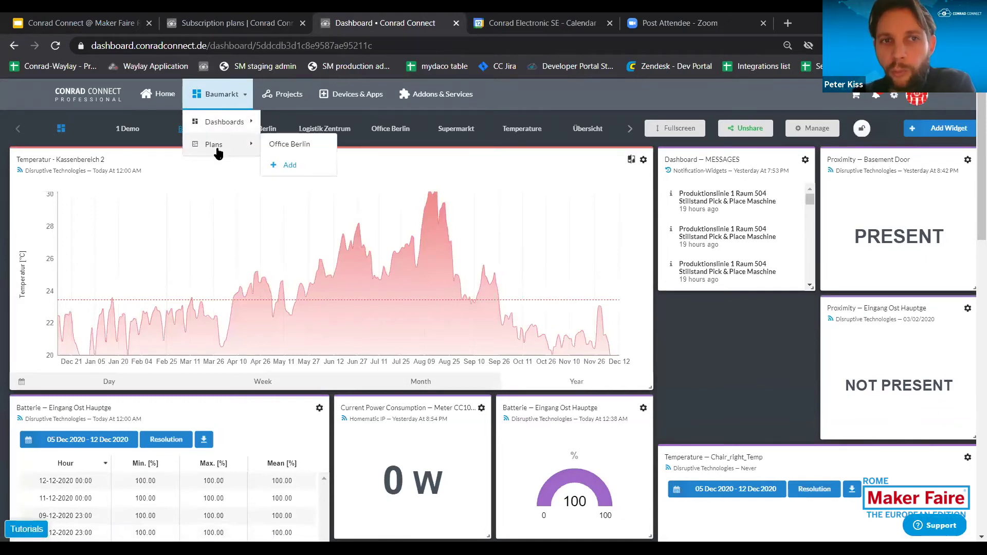
left_click(298, 143)
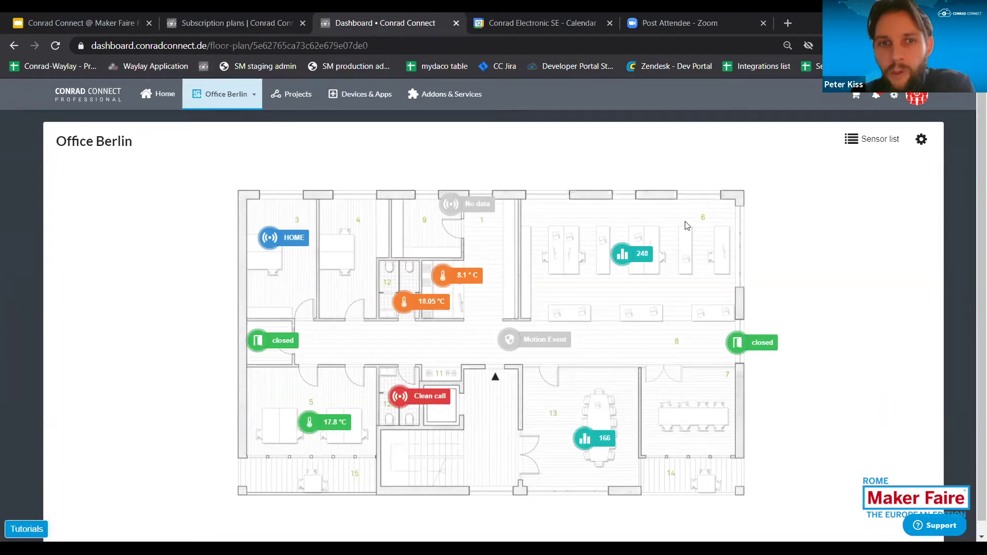
Choose Configure from the Office Berlin plan's gear menu.
left_click(922, 141)
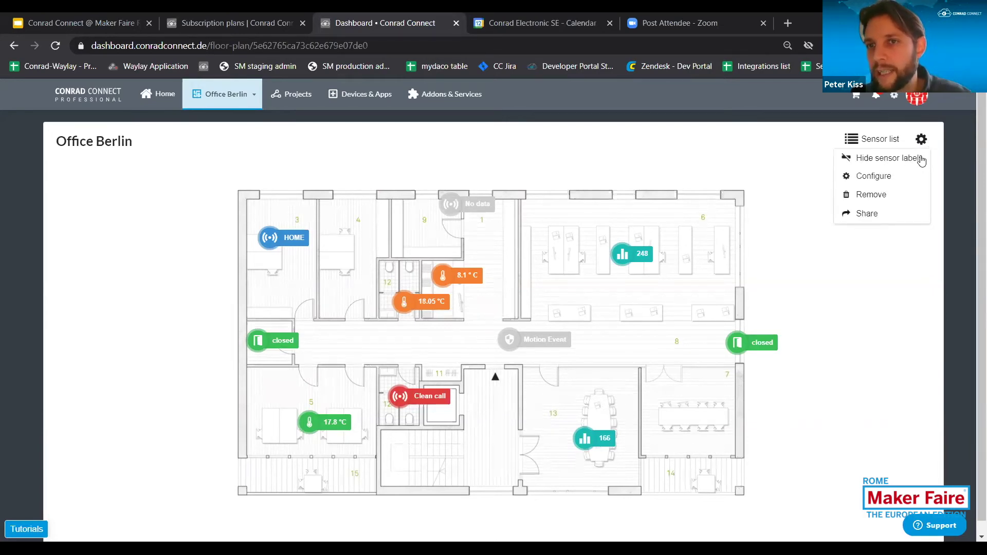
left_click(882, 177)
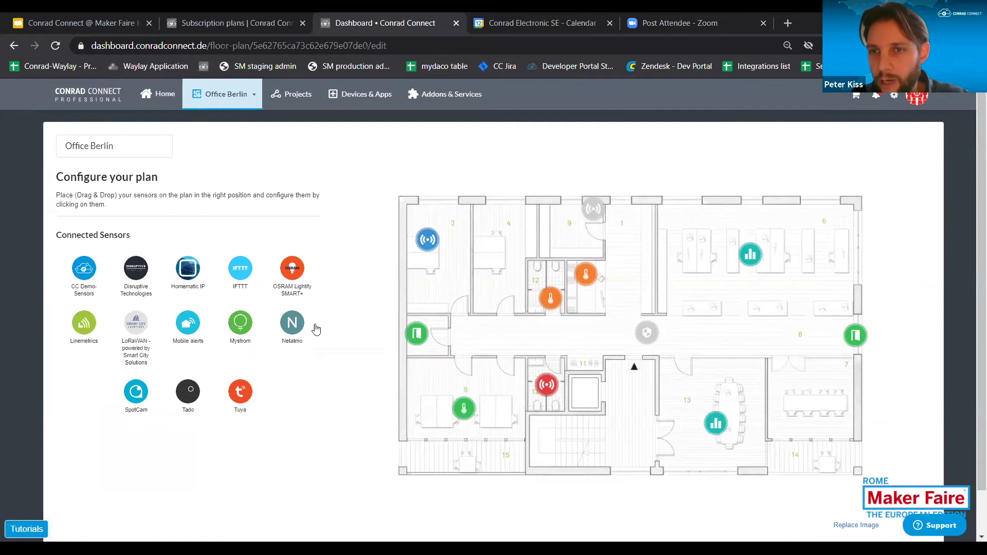
Place a Netatmo Außen1 temperature sensor in the right-hand office with a thermometer icon.
left_click_drag(316, 329, 765, 305)
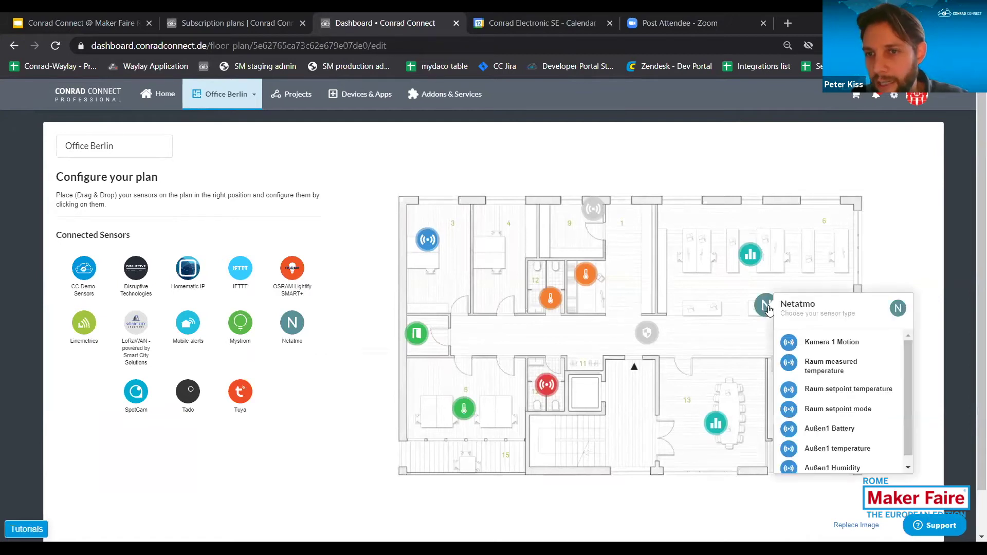
left_click(854, 450)
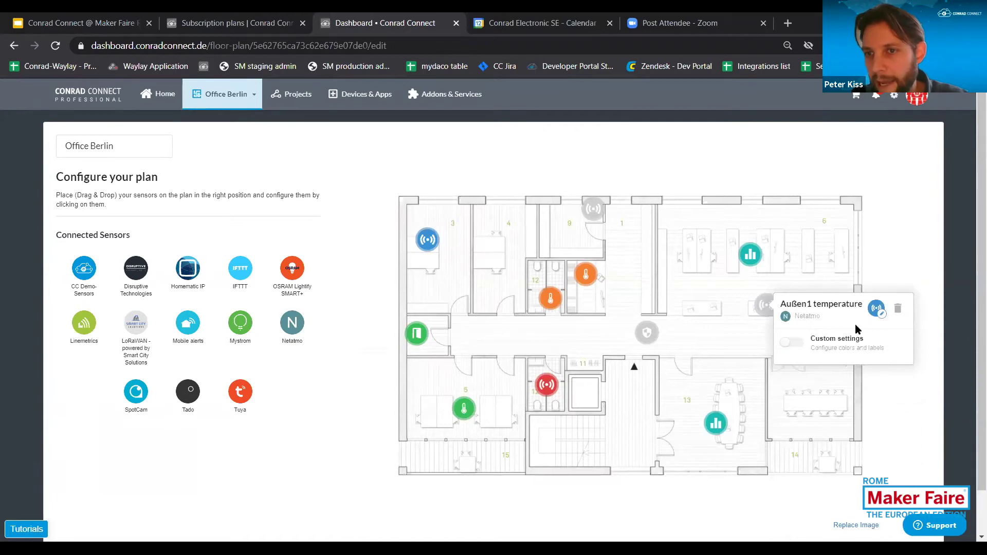
left_click(793, 342)
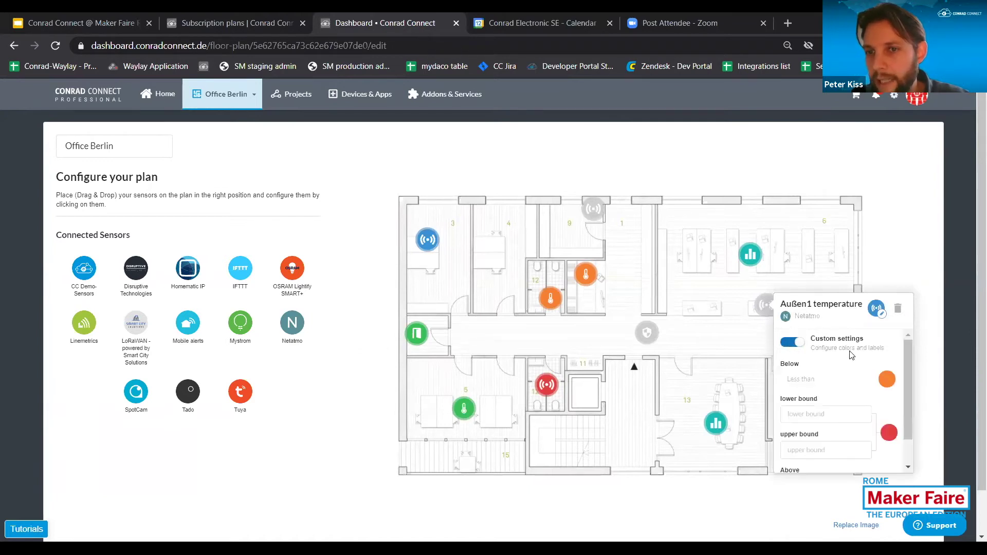
scroll(846, 386, "down", 2)
left_click(878, 309)
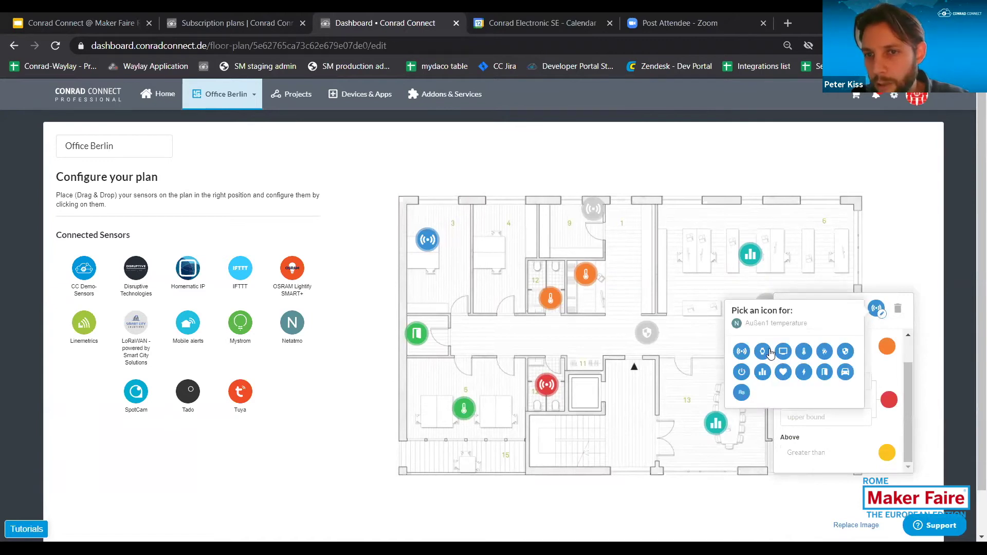
left_click(803, 352)
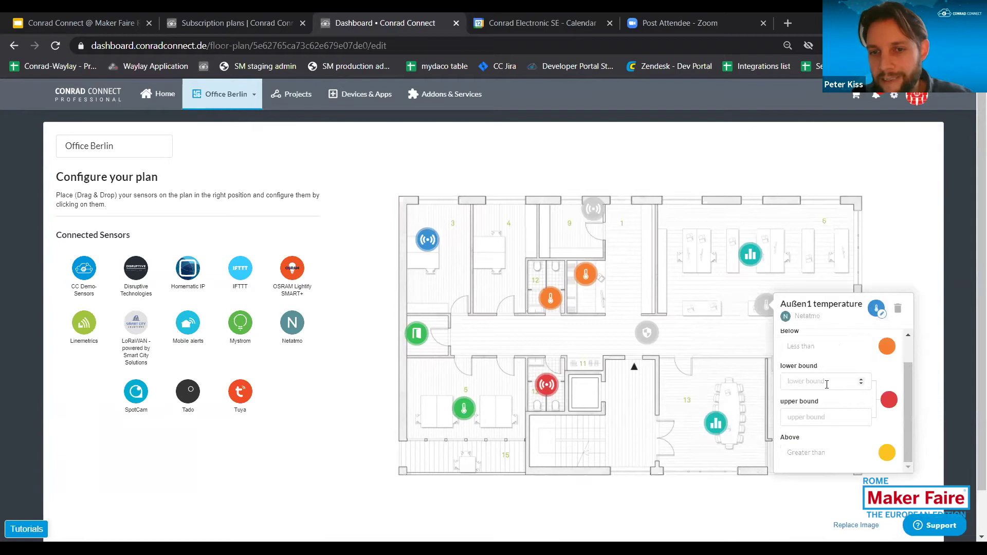
Set the sensor's bounds to 10 and 30, keeping the red band colour.
left_click(826, 383)
type("10")
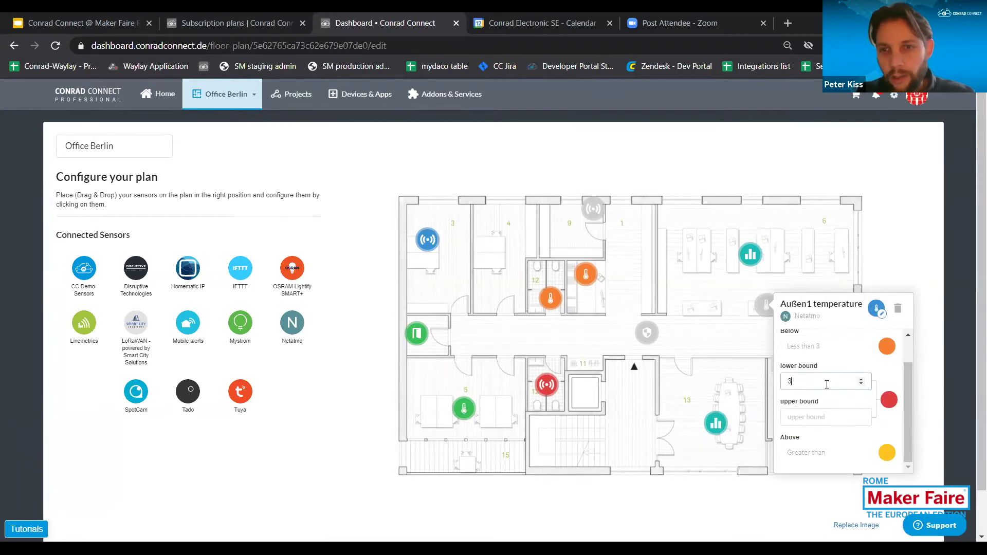
key("BackSpace")
key("BackSpace")
type("10")
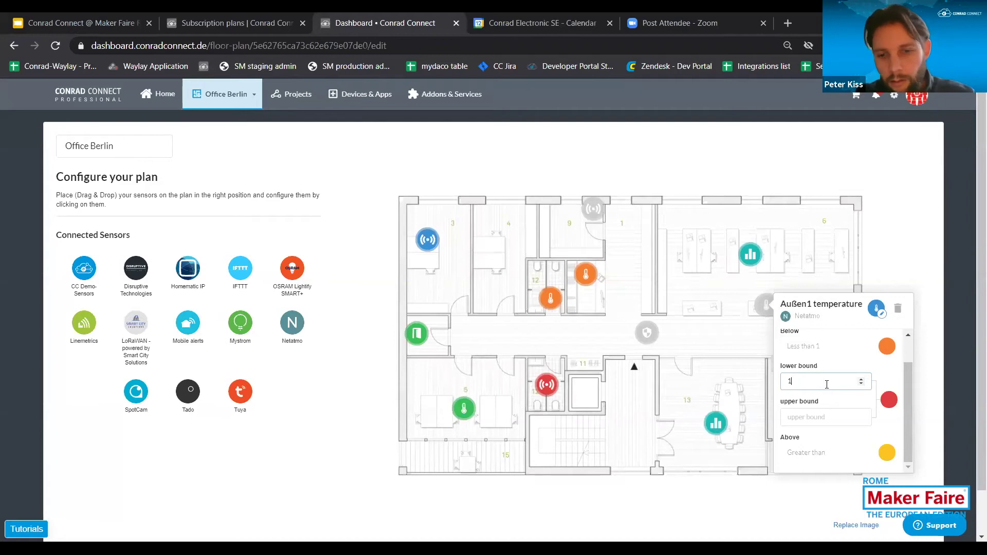
left_click(807, 413)
type("30")
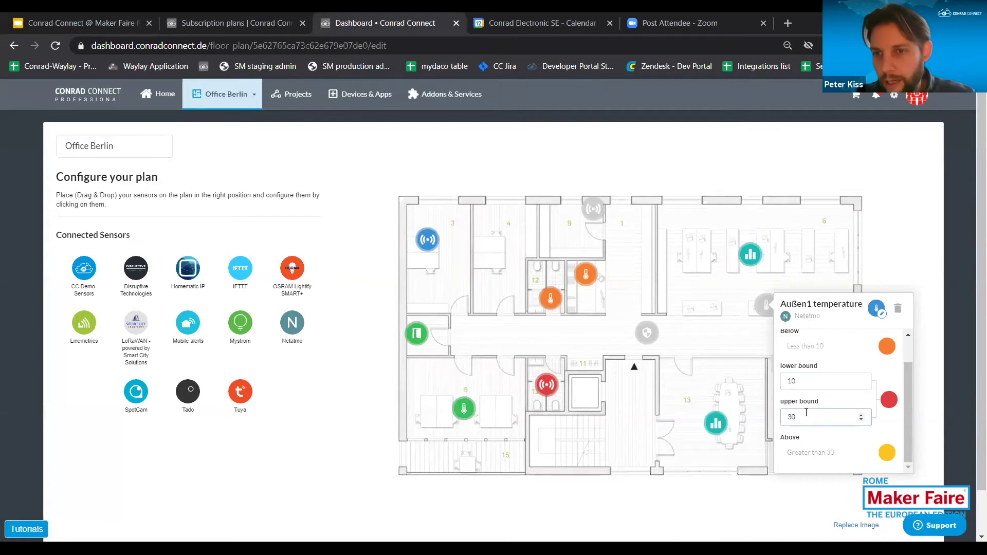
left_click(890, 407)
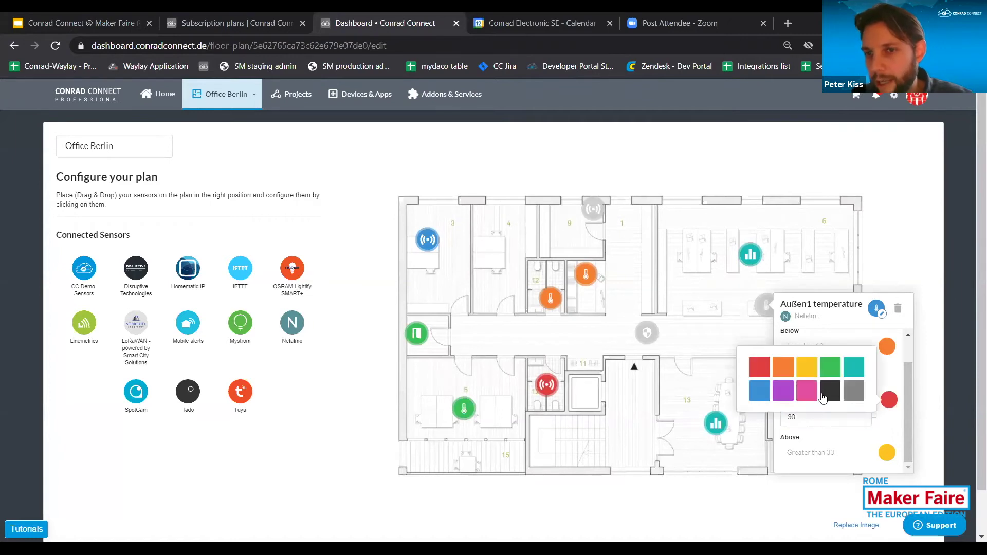
left_click(758, 366)
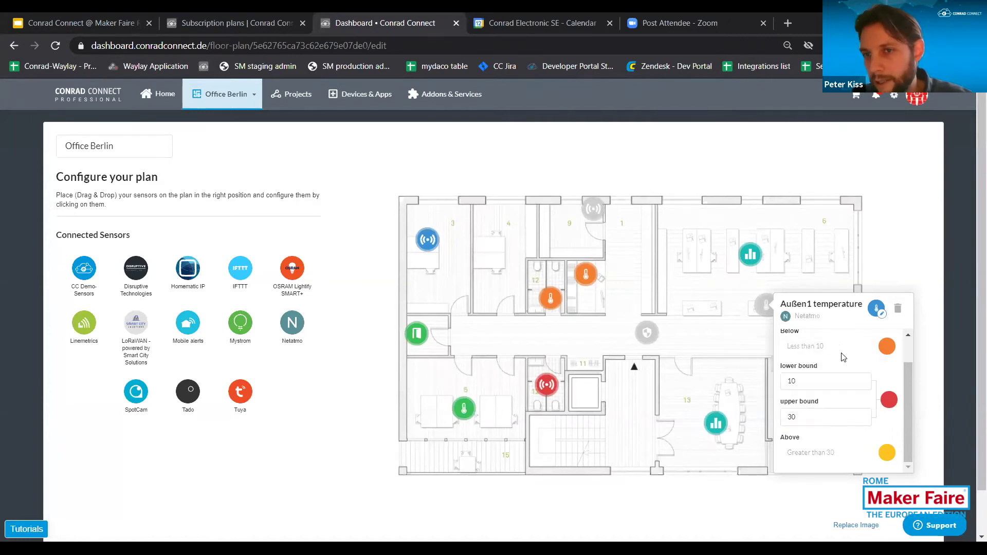
scroll(843, 357, "down", 1)
left_click(900, 213)
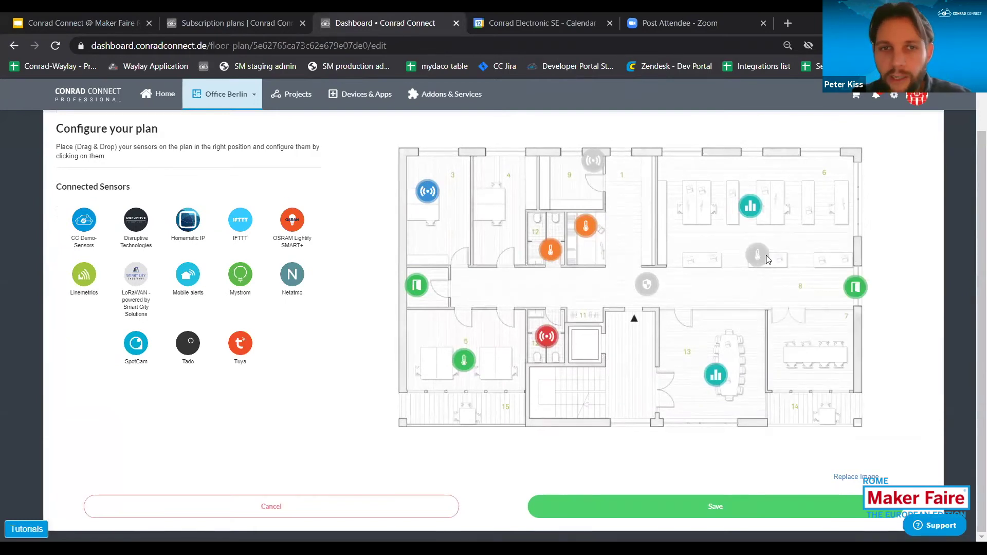
scroll(766, 255, "up", 1)
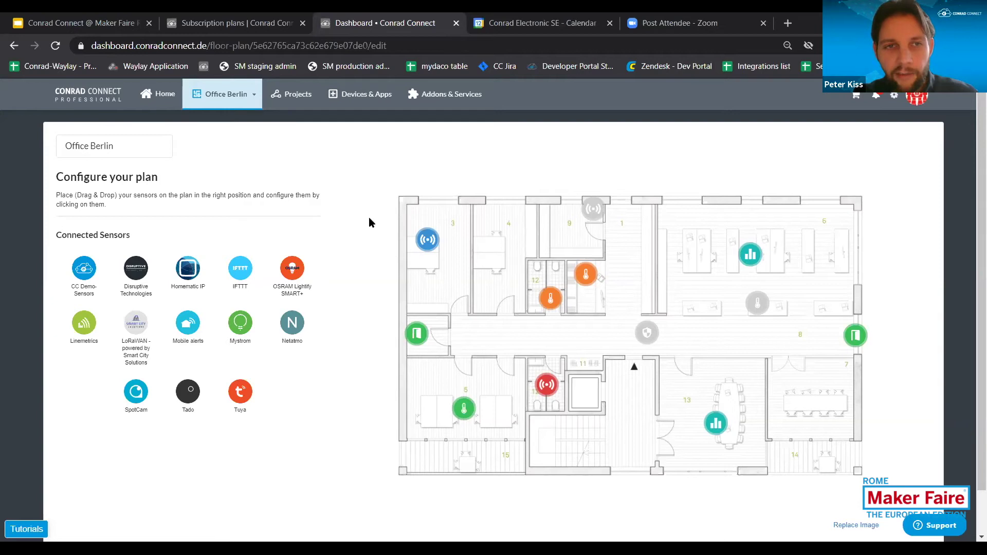
Go to Projects, discarding the Office Berlin plan edits, and begin a new project.
left_click(255, 96)
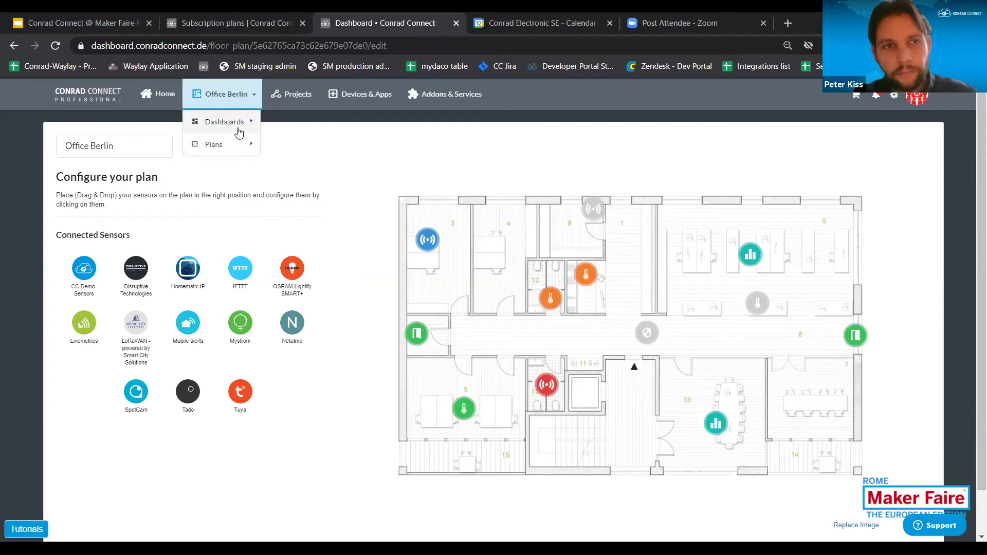
left_click(296, 98)
left_click(661, 328)
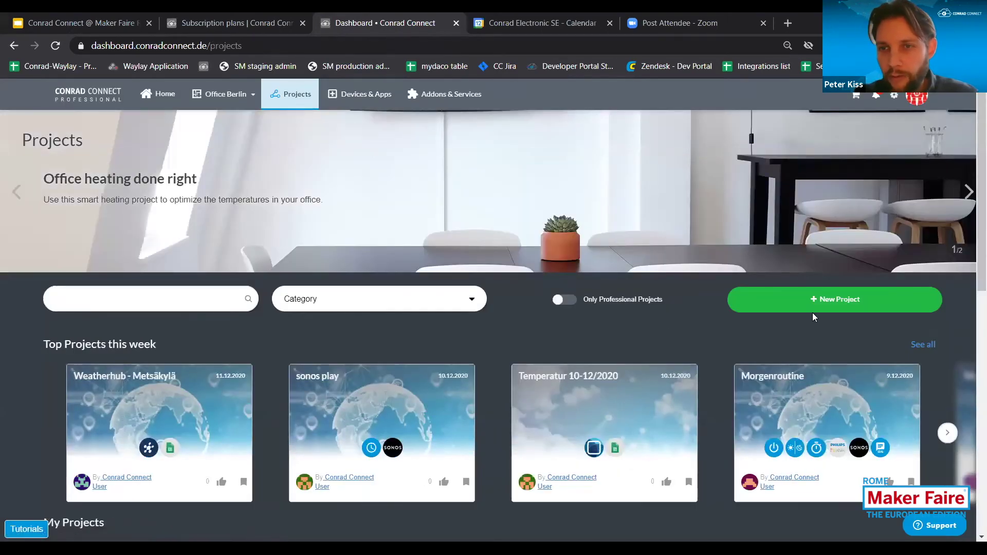
left_click(832, 304)
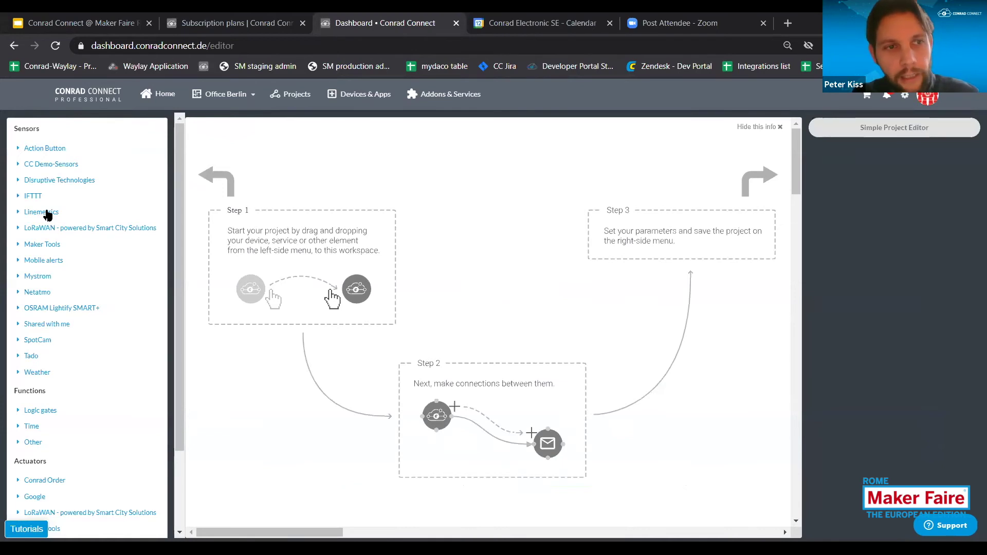
Place the Service button Touch sensor and an SMS actuator from Actuators > Messages on the canvas.
left_click(62, 181)
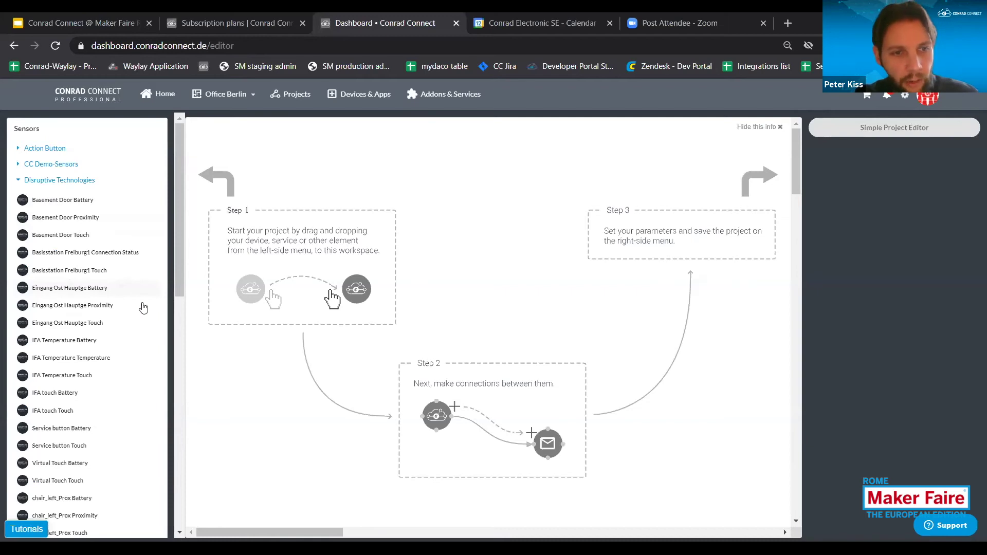
left_click_drag(69, 446, 326, 237)
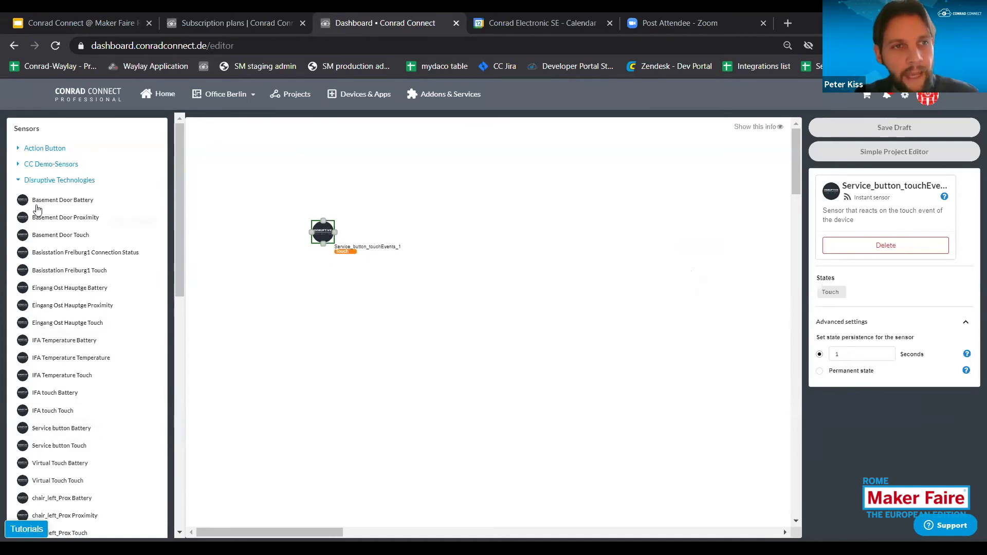
left_click(18, 182)
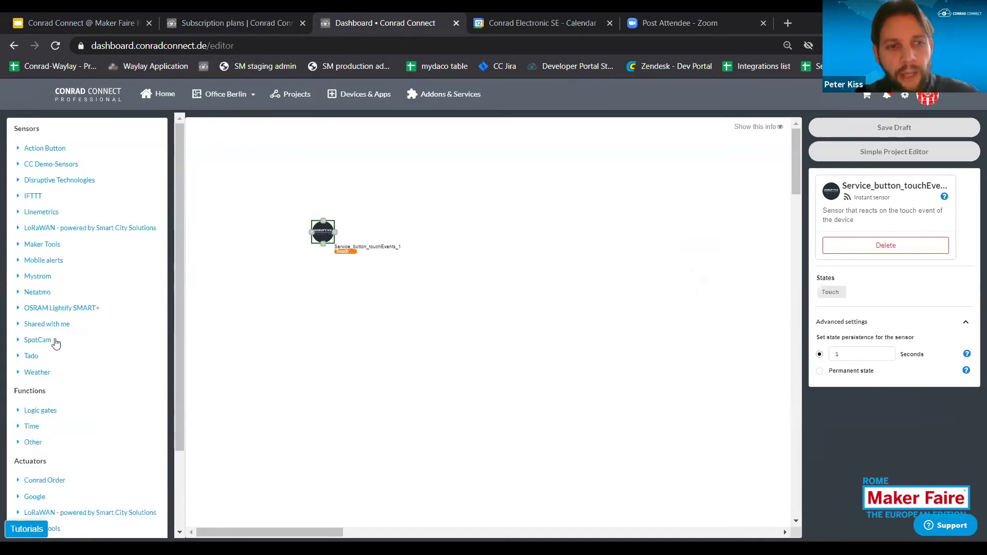
scroll(55, 344, "down", 2)
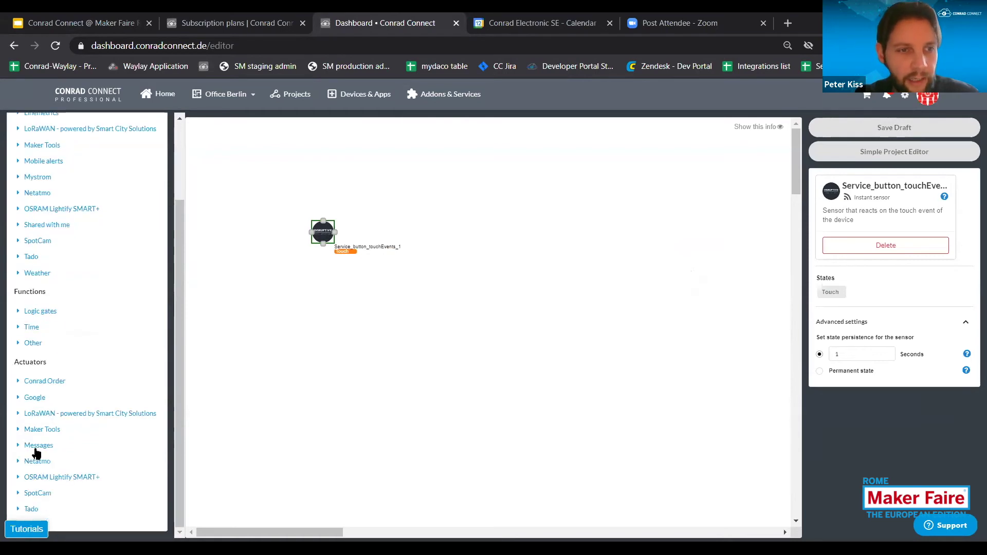
left_click(36, 446)
scroll(92, 471, "down", 3)
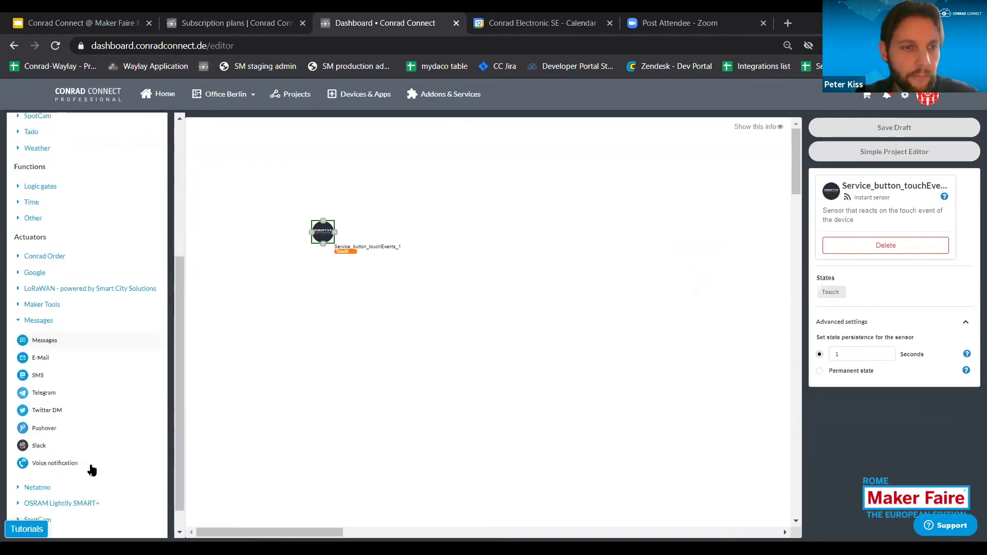
left_click_drag(148, 364, 472, 227)
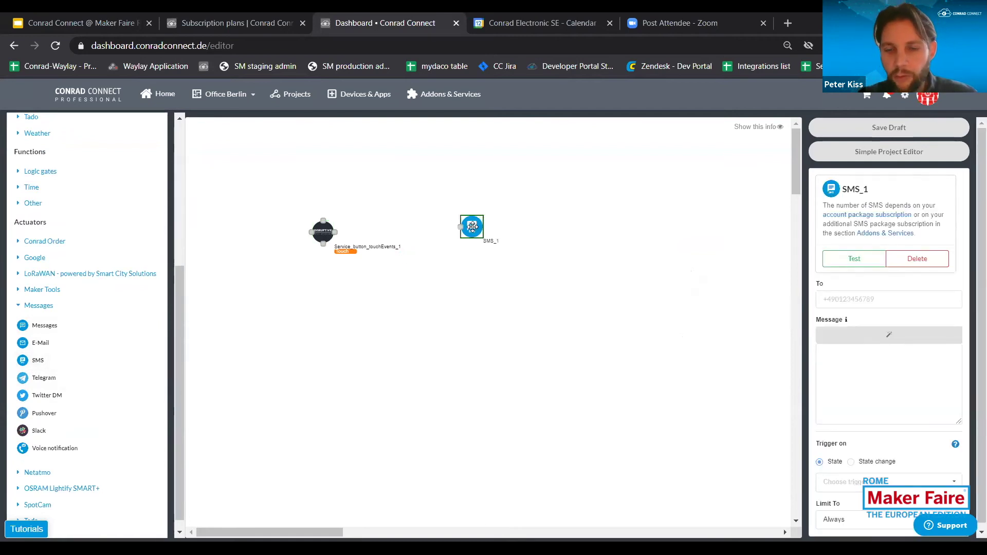
Connect the button sensor to SMS_1, pick the suggested recipient number, and enter 'Hello World!'.
left_click_drag(340, 233, 468, 228)
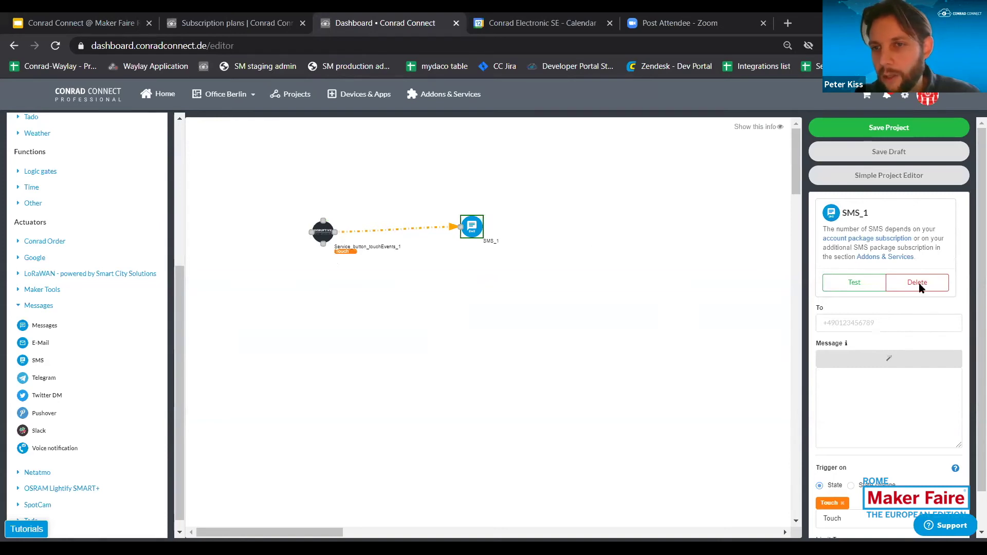
left_click(861, 324)
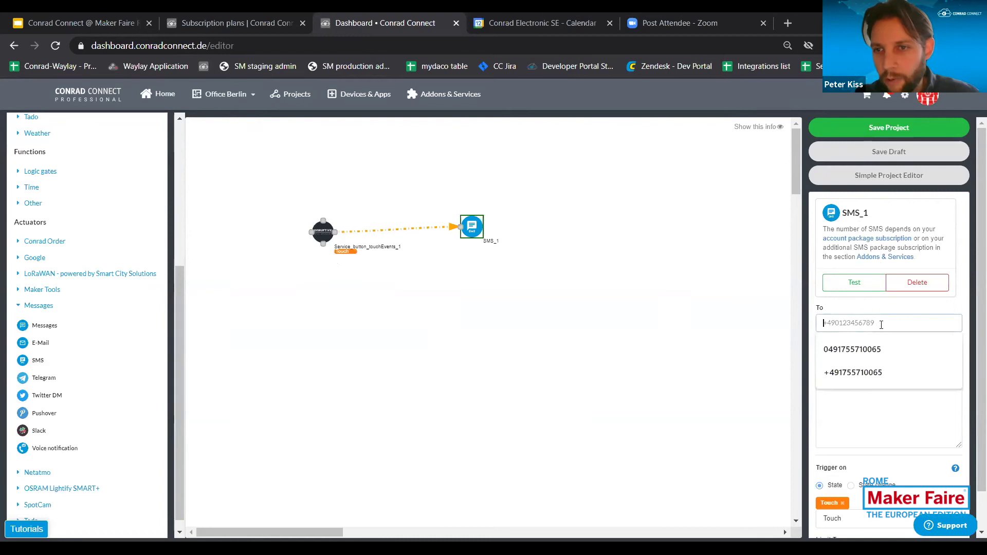
left_click(890, 349)
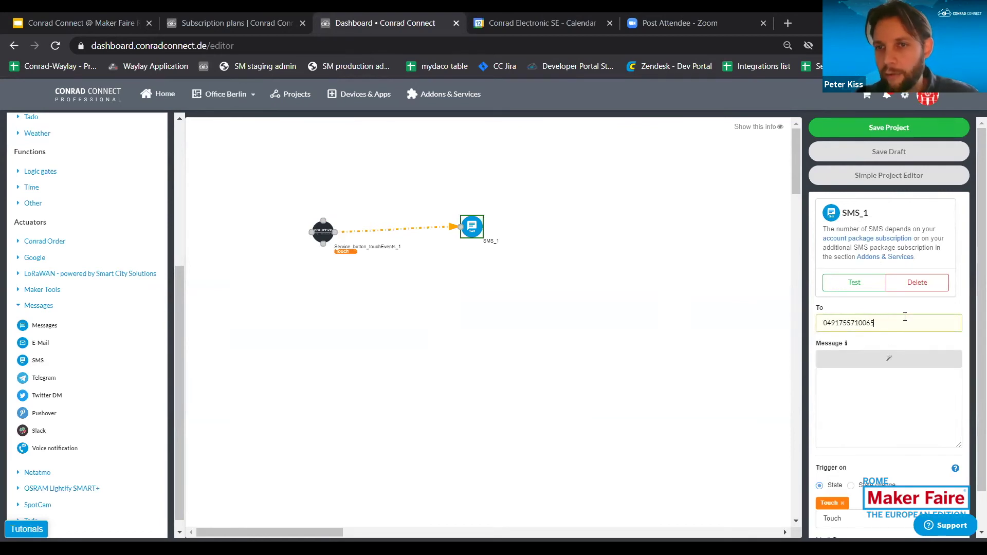
left_click(863, 386)
type("H")
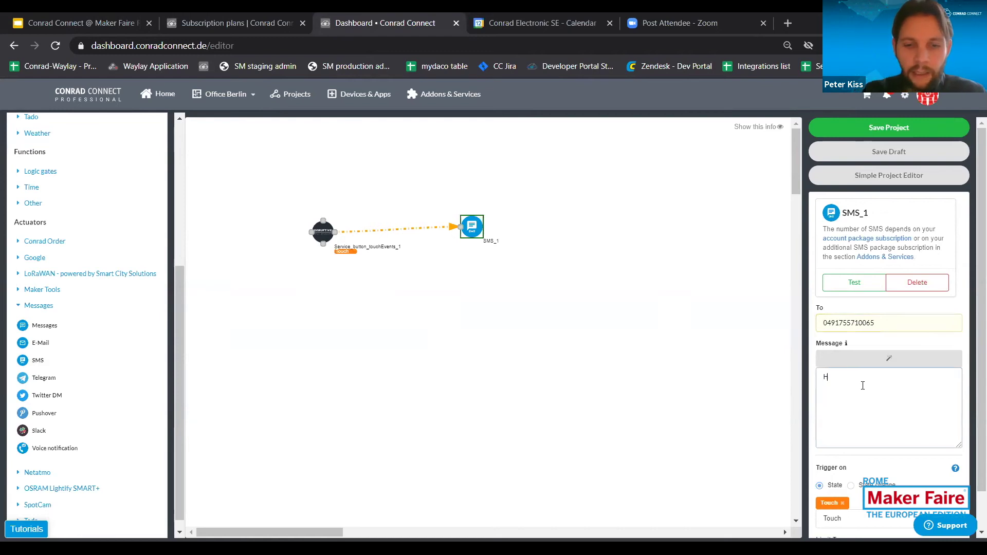
type("ello Wor")
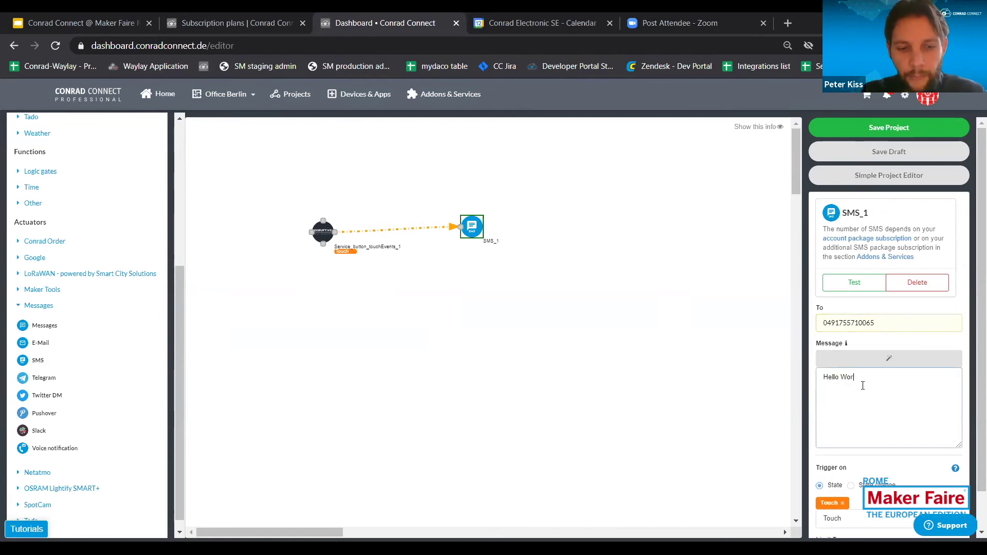
type("ld!")
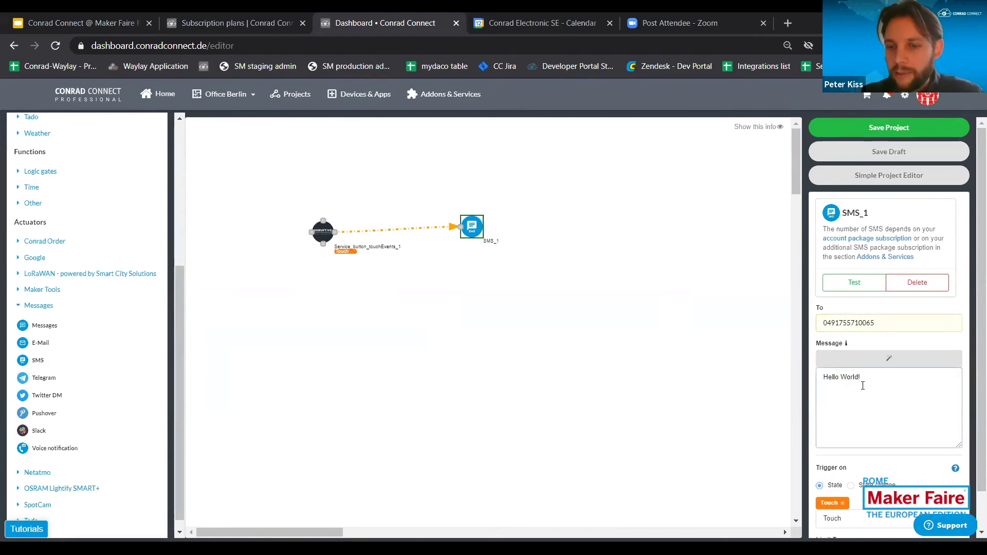
left_click(888, 360)
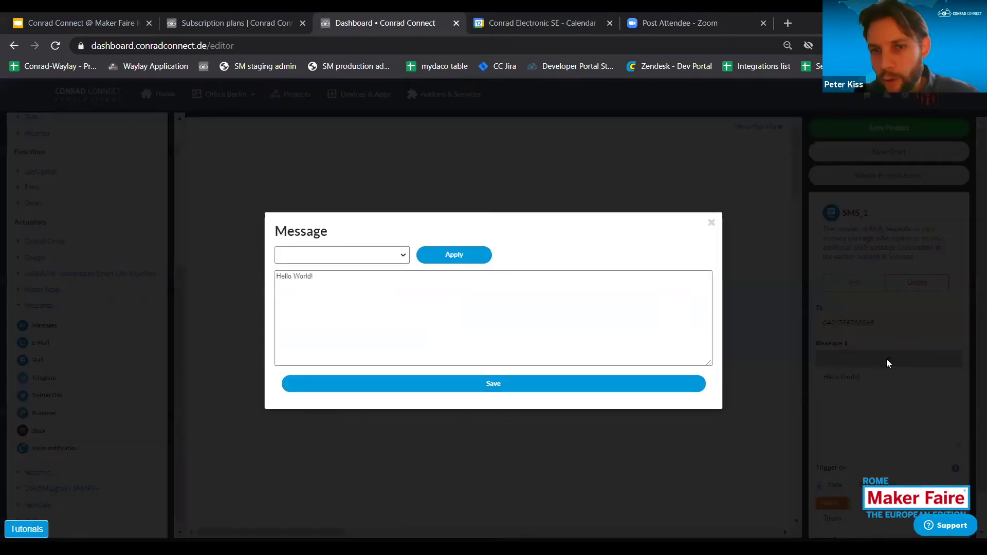
Append the {{Service_button_touchEvents_1.state}} placeholder to the SMS message and save it.
left_click(403, 256)
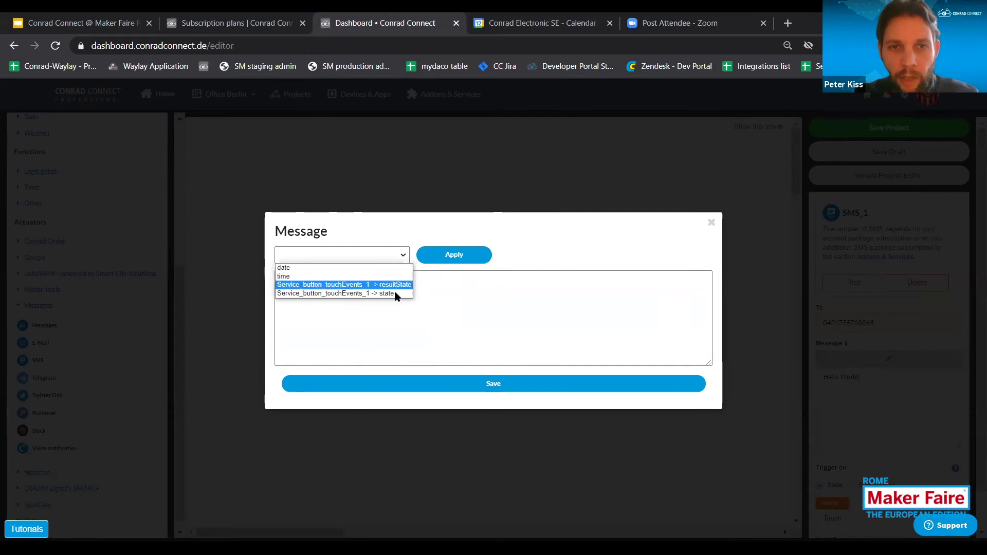
left_click(376, 293)
left_click(455, 261)
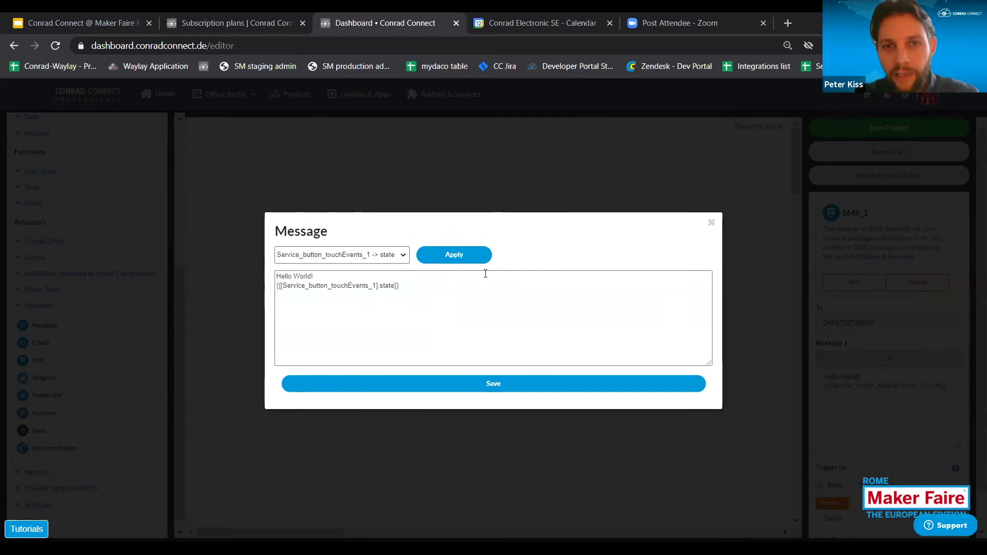
left_click(491, 391)
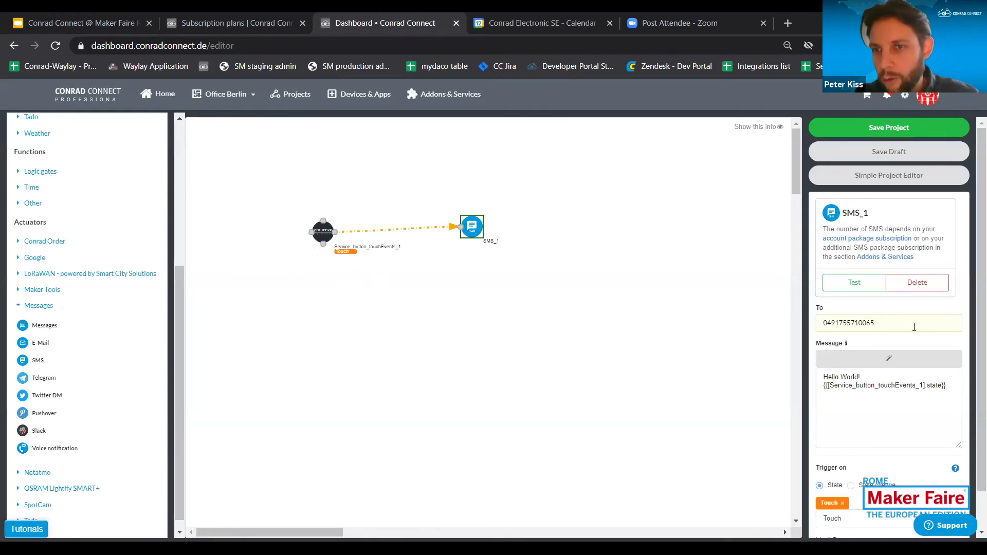
left_click_drag(838, 386, 930, 385)
left_click(915, 347)
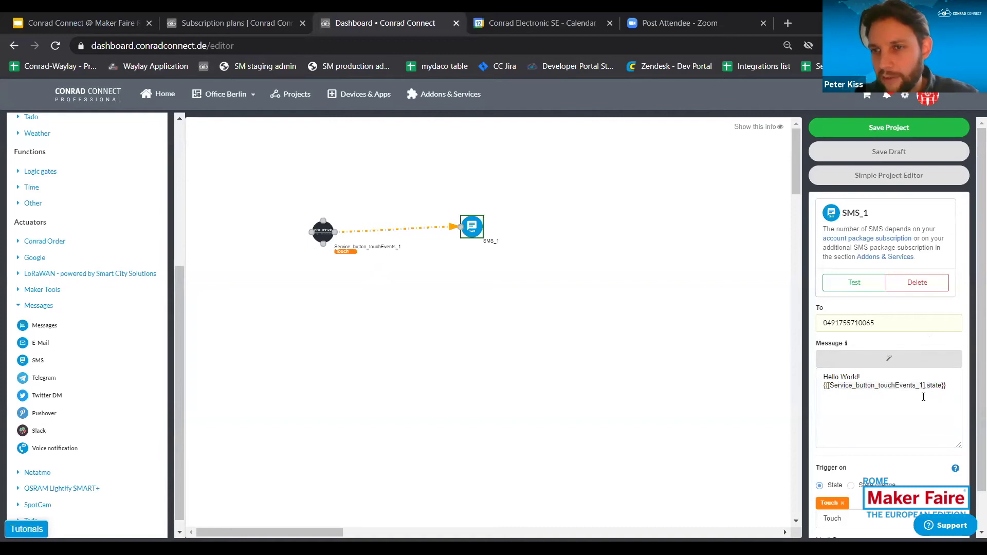
scroll(969, 423, "down", 1)
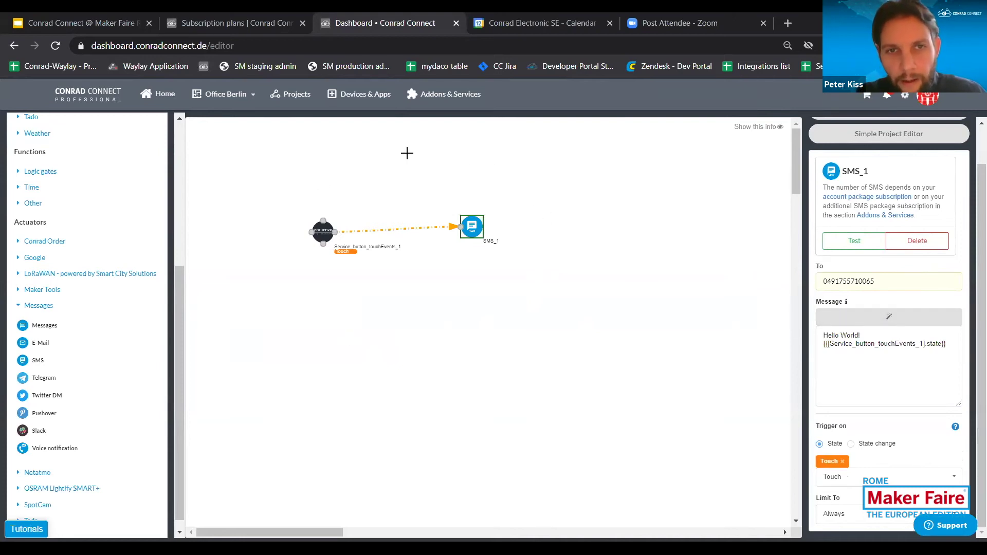
Delete the button–SMS_1 link and add the Netatmo Außen1 Temperature sensor to the canvas.
left_click_drag(377, 209, 438, 247)
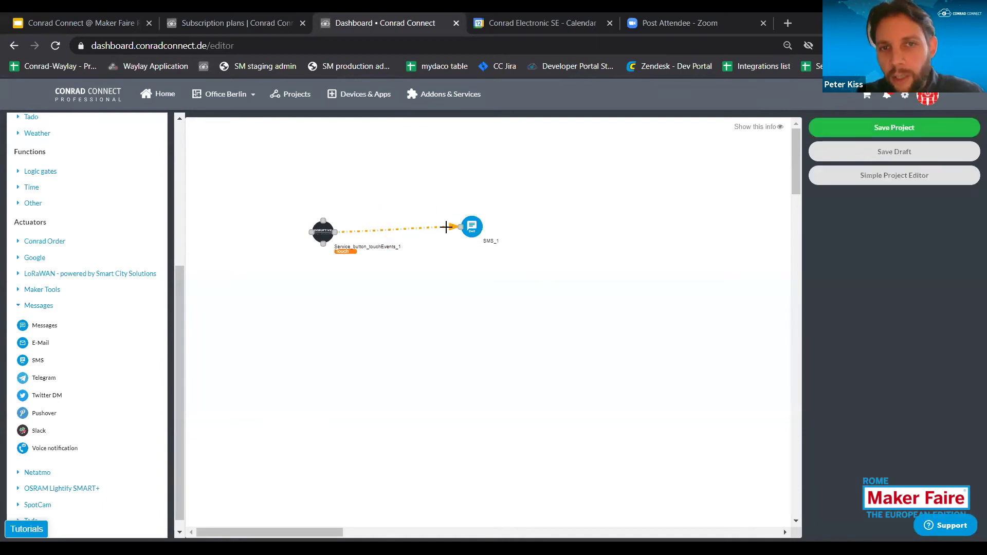
left_click(439, 226)
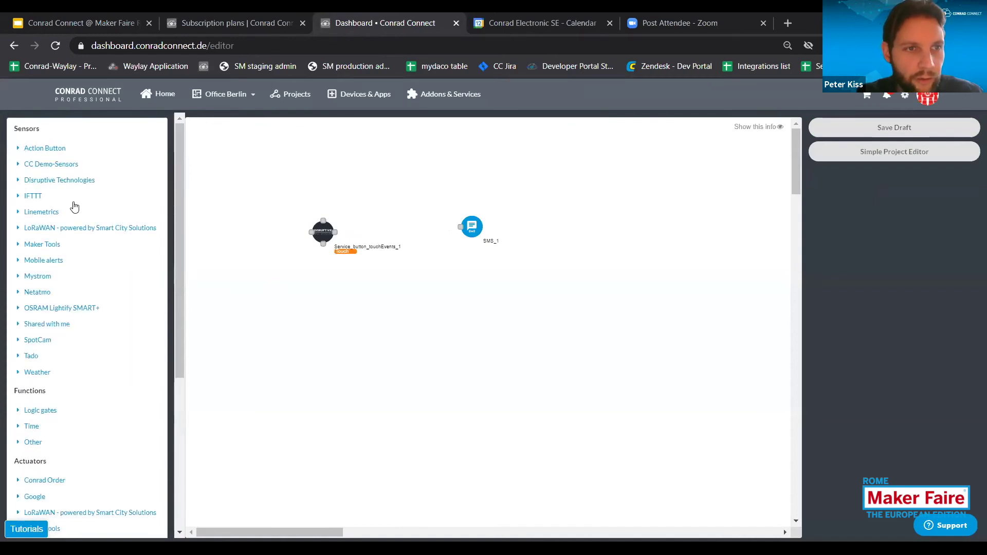
left_click(43, 293)
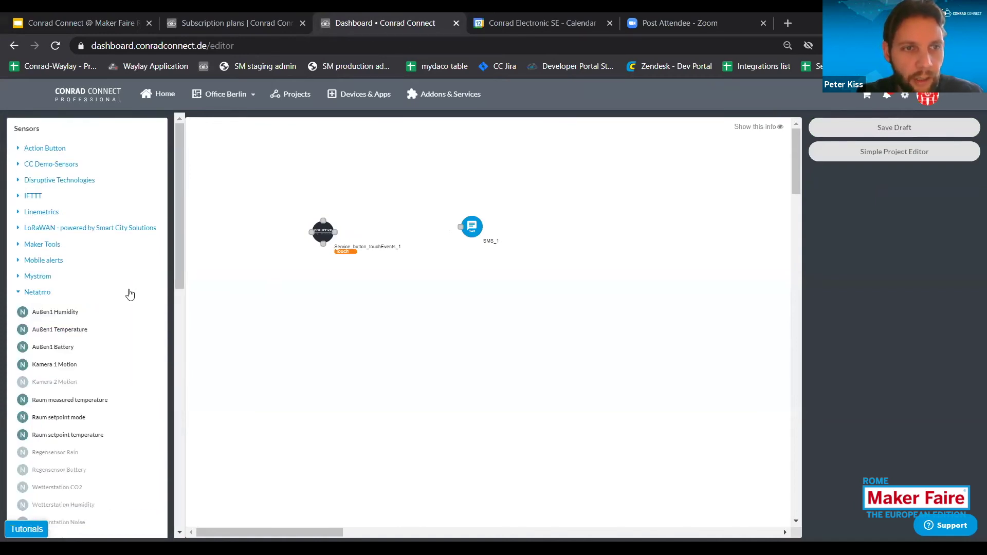
left_click_drag(59, 330, 336, 291)
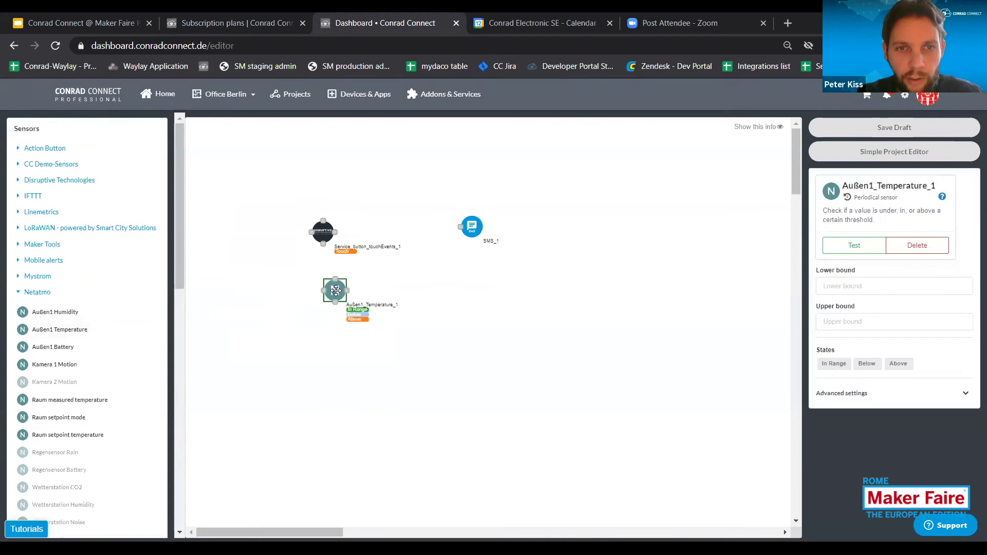
Add an Or logic gate from Logic gates to the canvas.
scroll(58, 409, "down", 7)
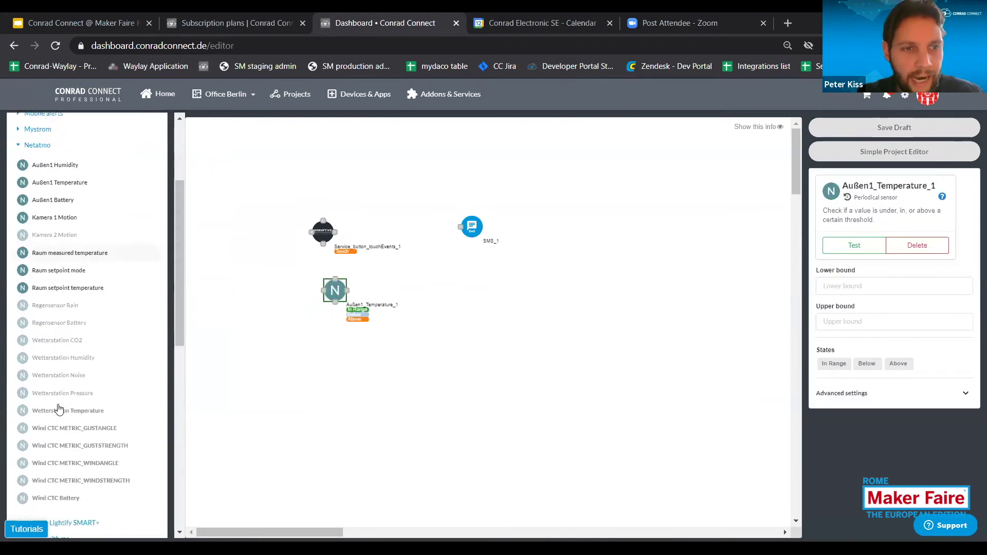
left_click(50, 412)
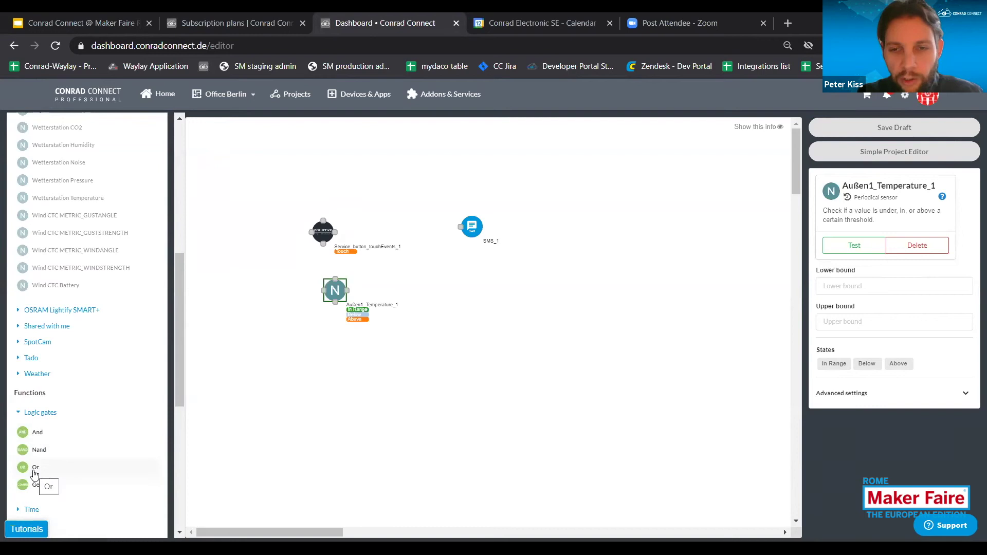
left_click_drag(34, 474, 439, 266)
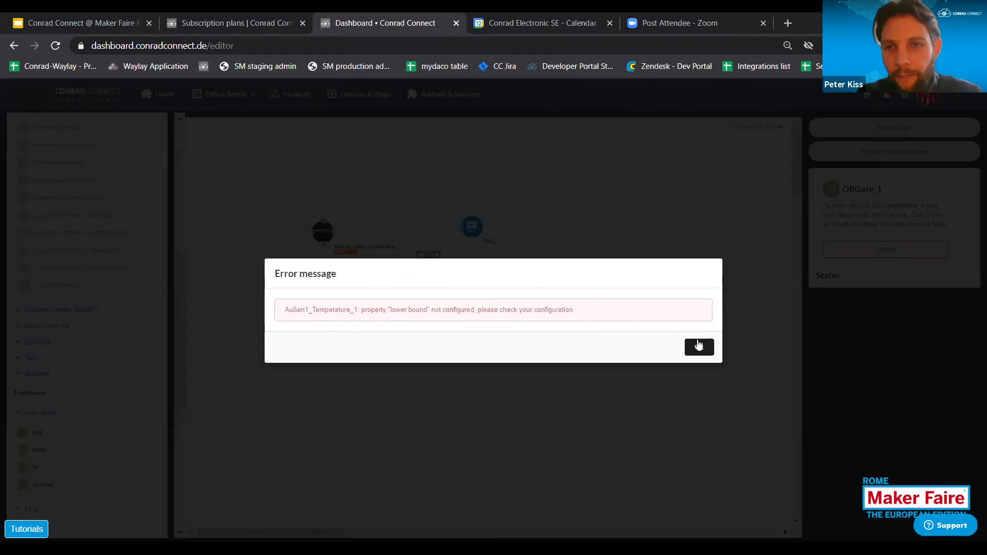
Dismiss the error, wire both sensors into ORGate_1, and ORGate_1 into SMS_1 triggering on TRUE.
left_click(699, 346)
left_click_drag(335, 232, 417, 264)
left_click_drag(348, 290, 506, 226)
left_click(506, 225)
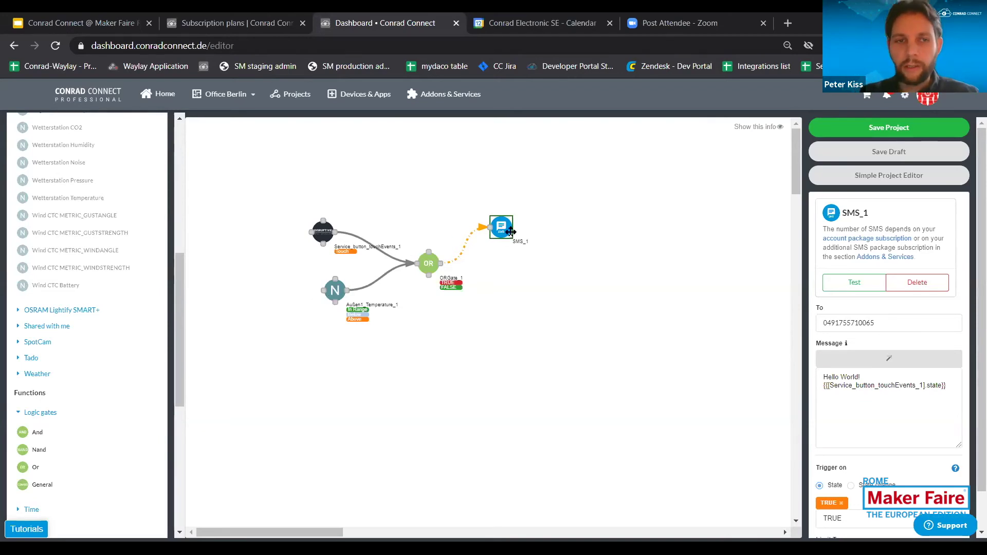
scroll(84, 459, "down", 6)
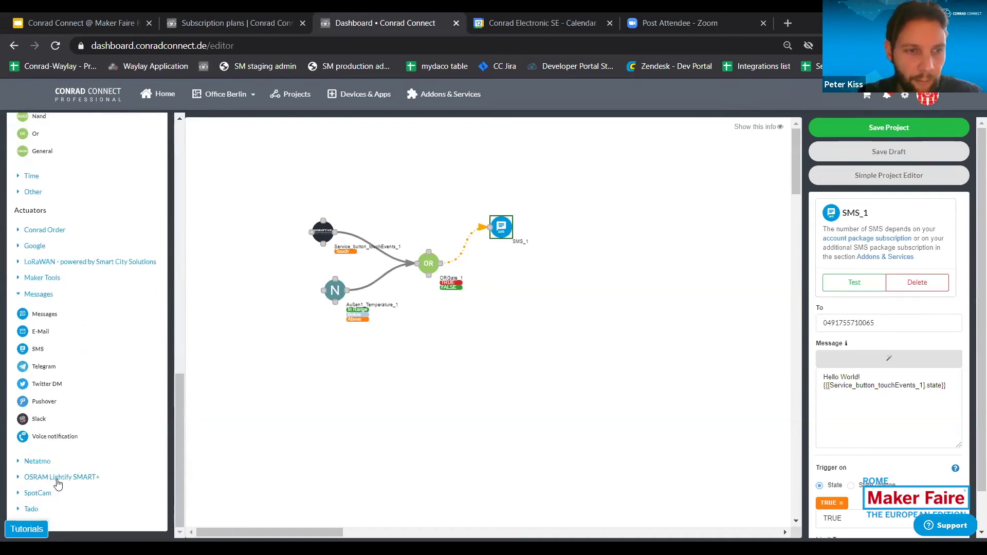
Add an Osram Lightify lamp, connect ORGate_1's output to it, and leave its power On.
left_click(52, 480)
left_click_drag(42, 474, 528, 309)
left_click_drag(440, 264, 527, 312)
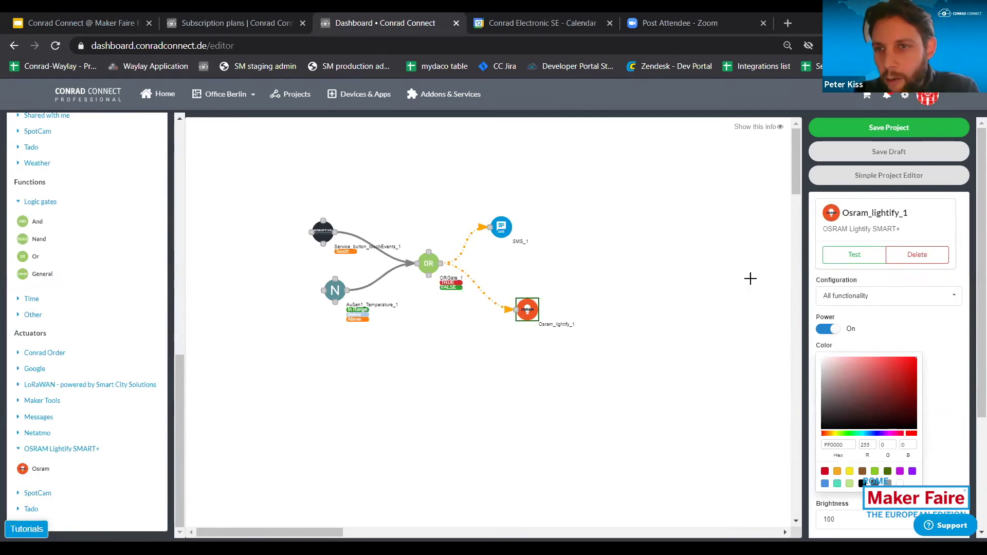
left_click(827, 330)
left_click(828, 329)
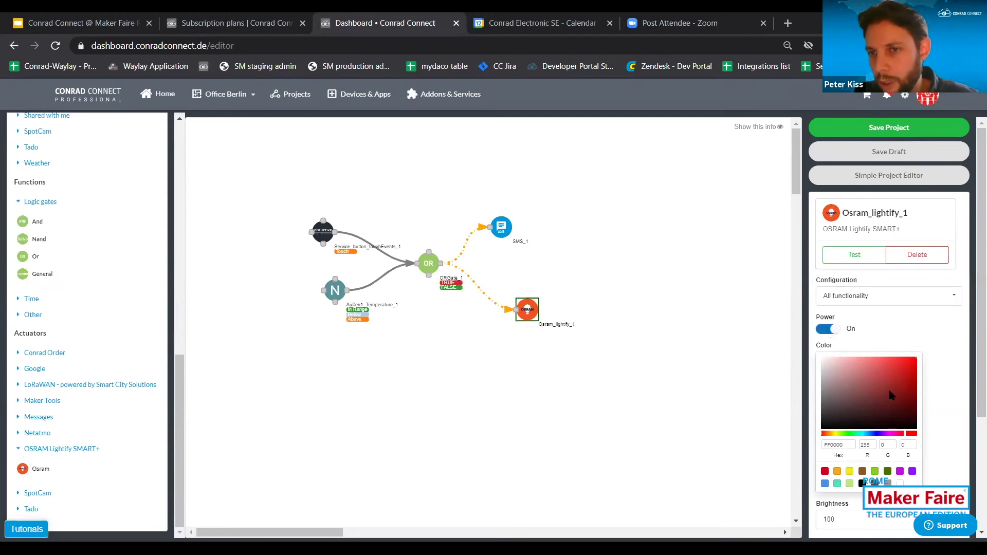
Set the lamp colour to green, keep resource Indoor Flex 01, and set brightness to 50.
left_click(874, 471)
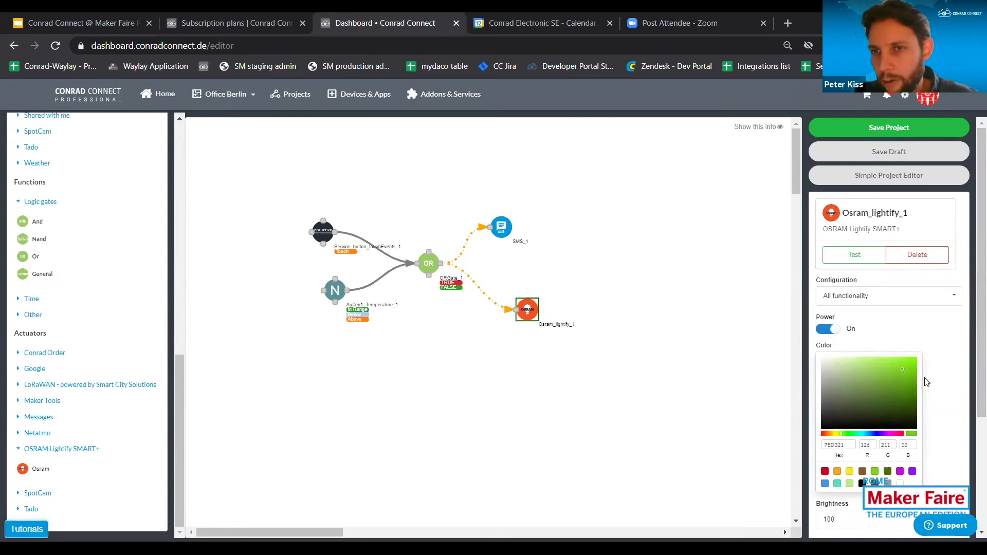
scroll(959, 373, "down", 3)
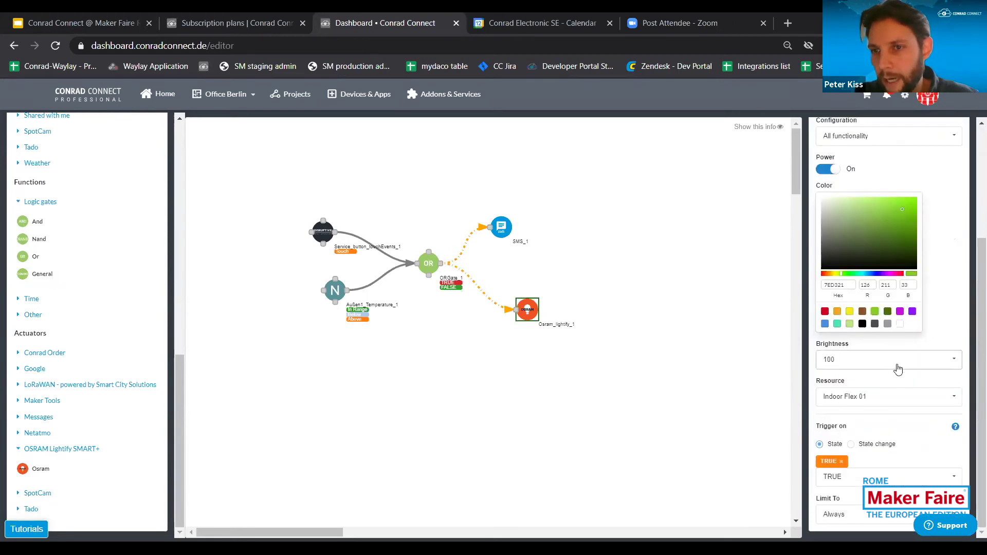
left_click(885, 402)
left_click(869, 417)
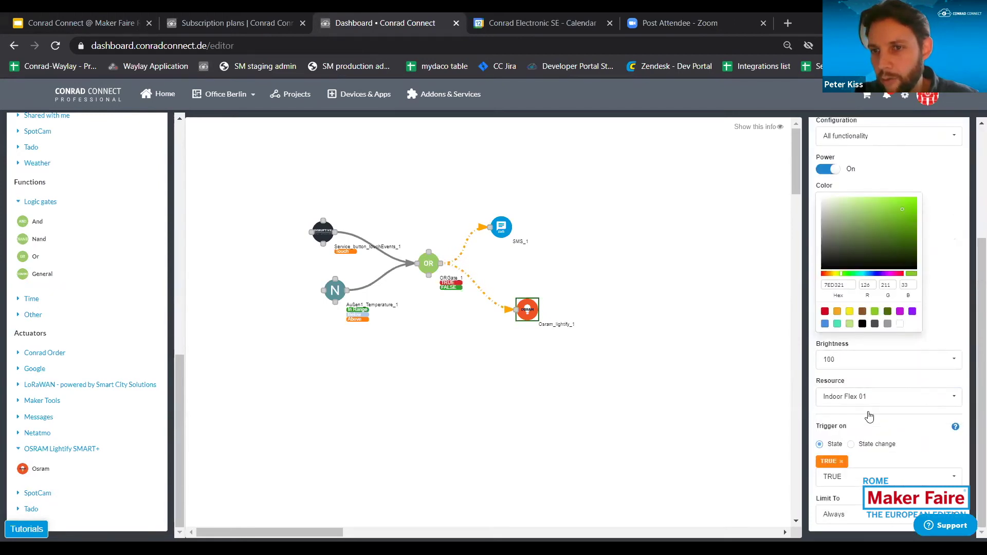
scroll(898, 383, "up", 2)
scroll(889, 386, "down", 1)
left_click(886, 387)
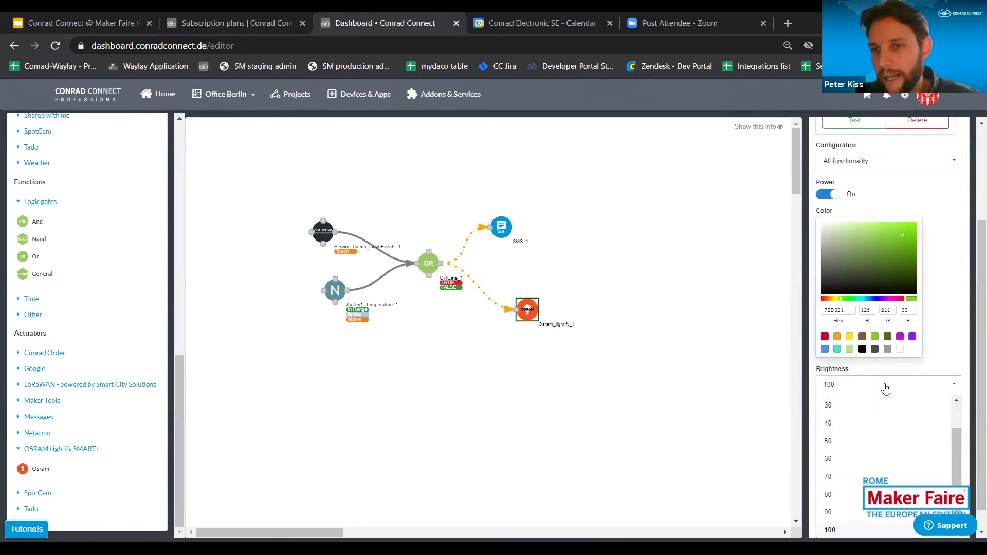
left_click(848, 441)
scroll(953, 340, "up", 3)
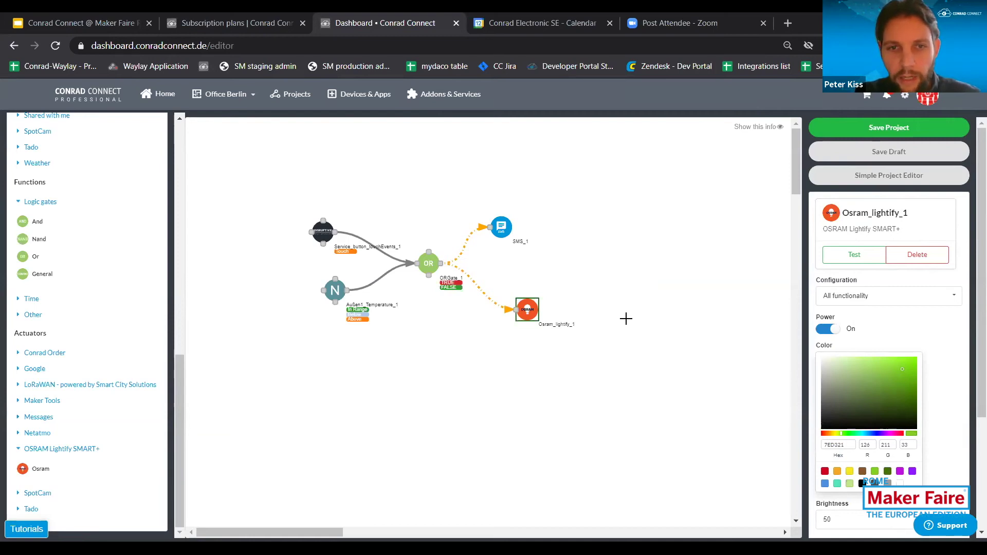
Browse the Time and Other function blocks, then list the Weather sensors in the sidebar.
left_click(29, 301)
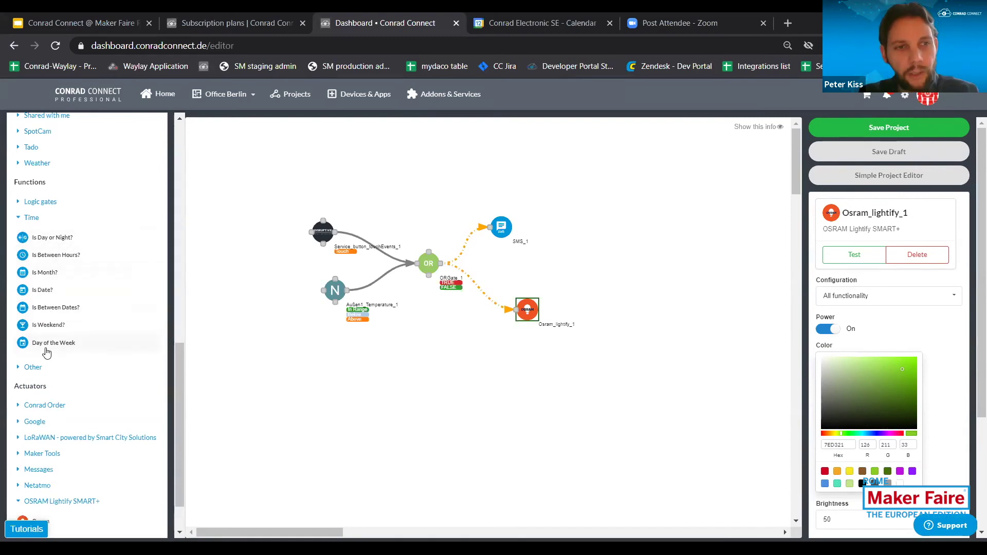
left_click(40, 371)
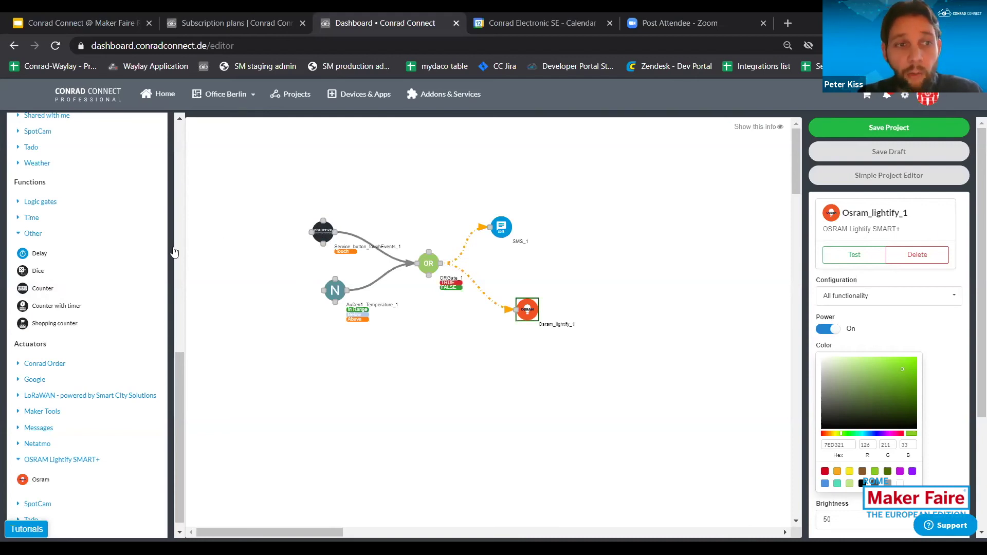
scroll(87, 272, "up", 3)
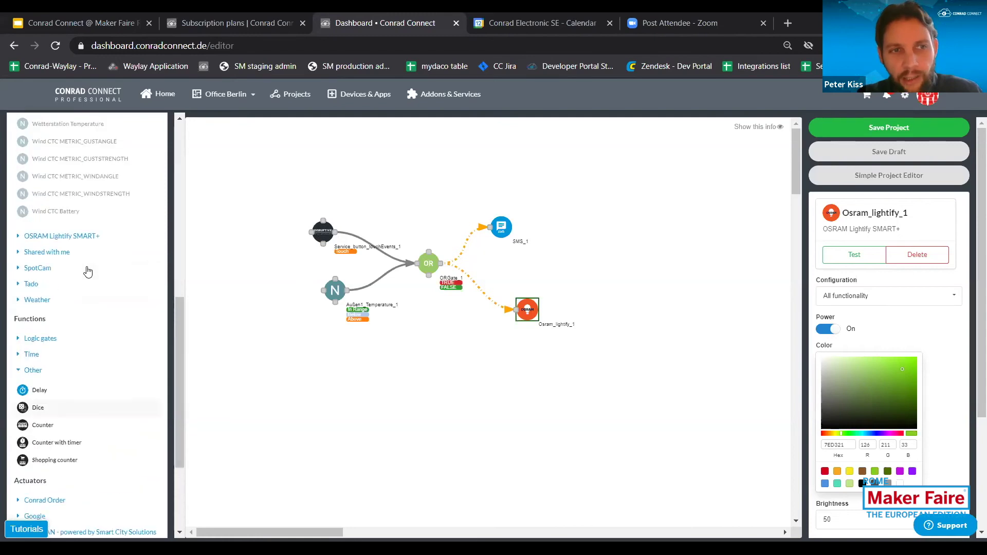
left_click(53, 303)
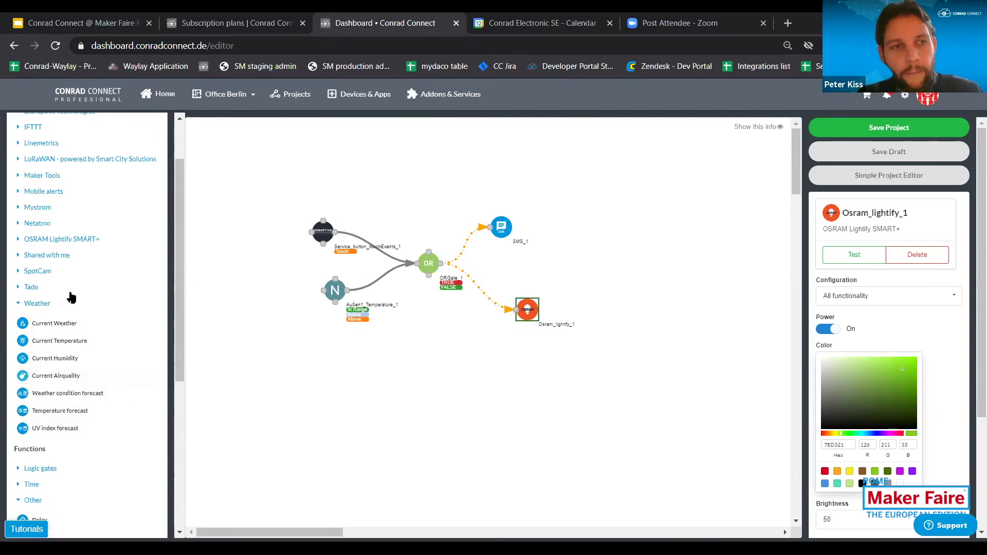
scroll(71, 297, "up", 2)
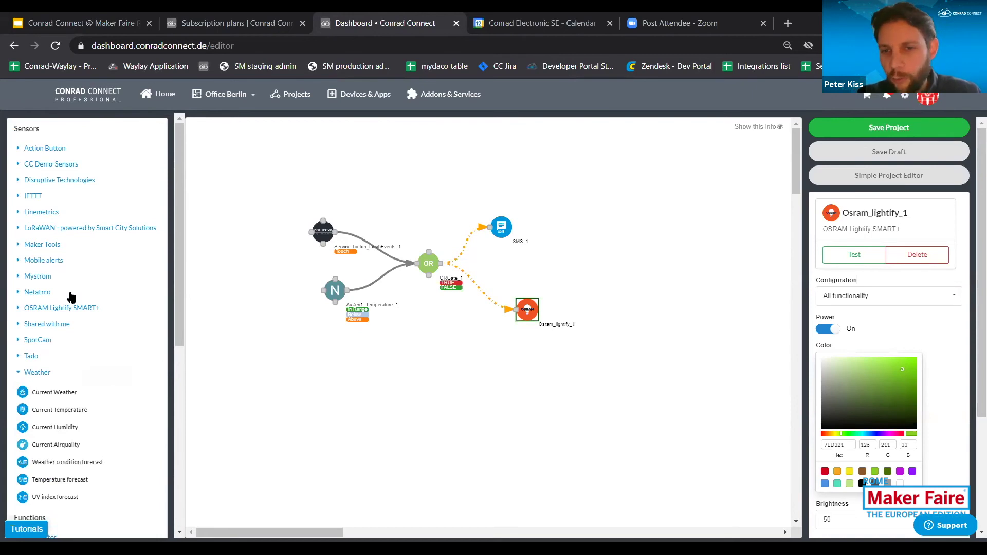
Go to the Projects overview and choose See all under Public Projects.
left_click(289, 105)
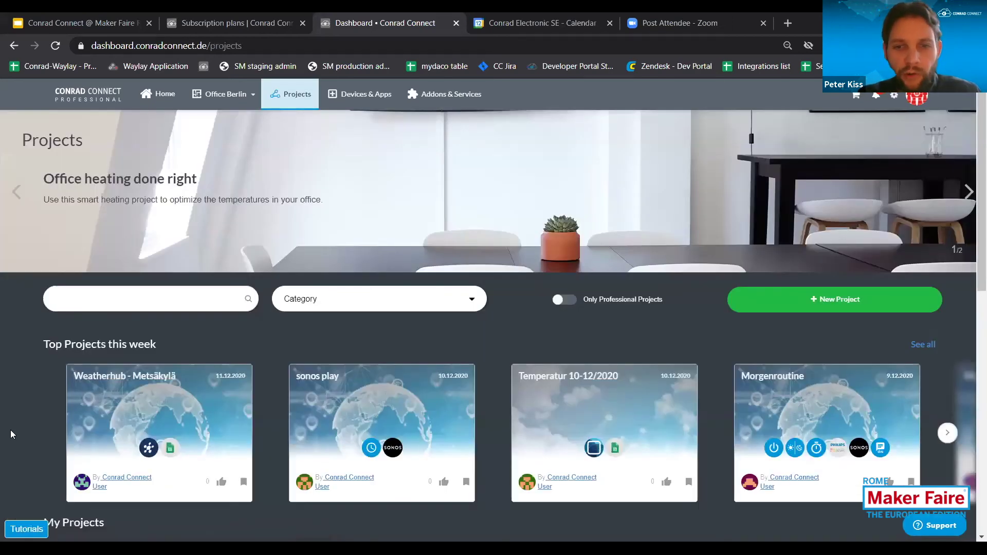
scroll(12, 434, "down", 3)
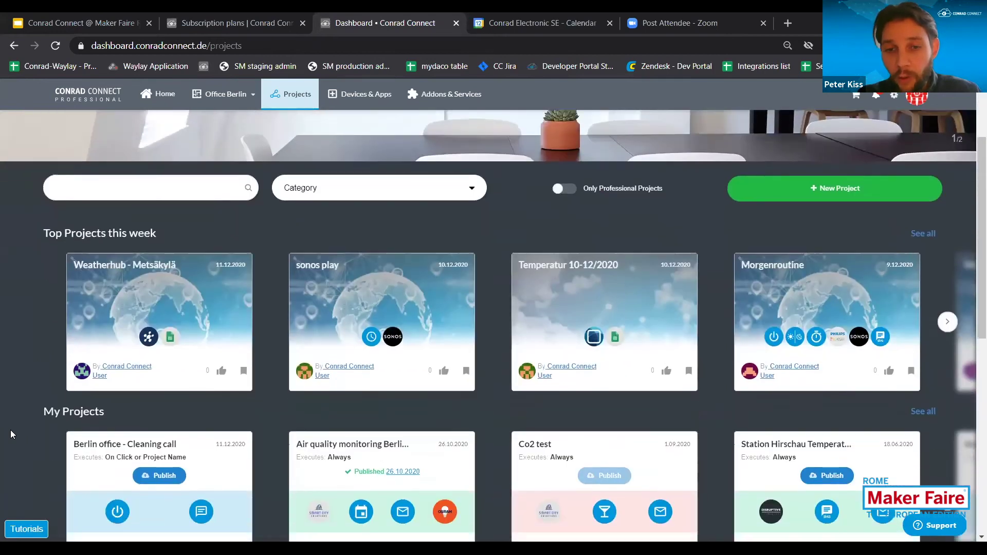
scroll(10, 430, "down", 5)
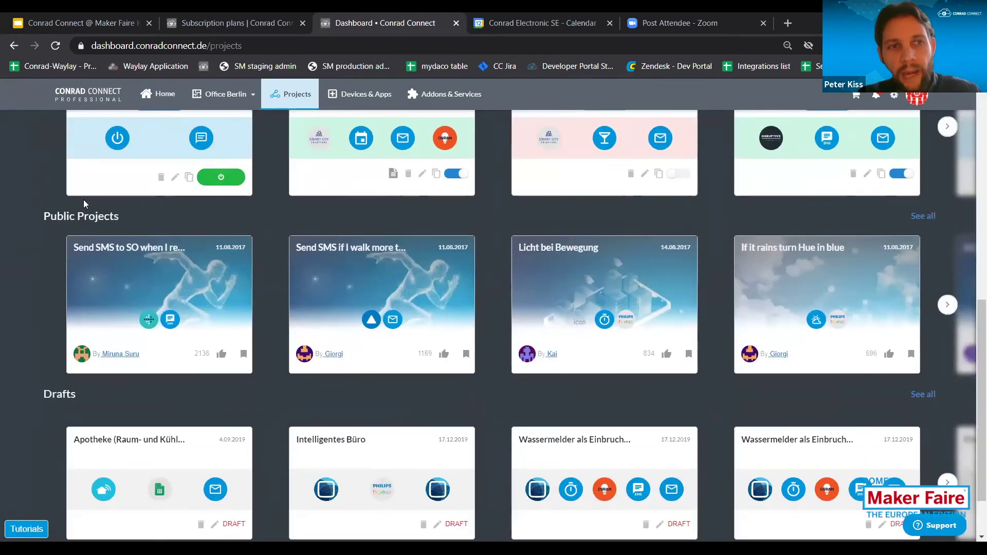
triple_click(82, 215)
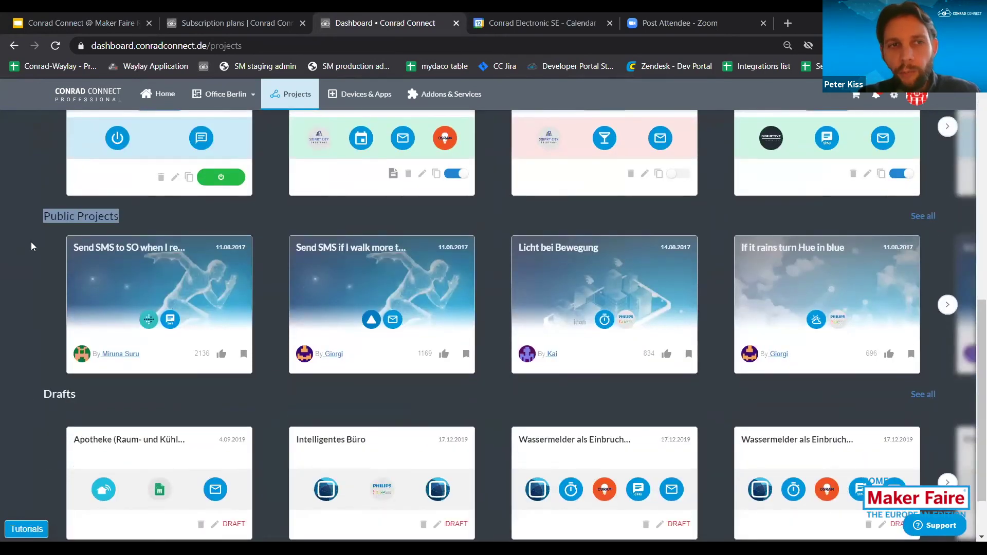
left_click(919, 217)
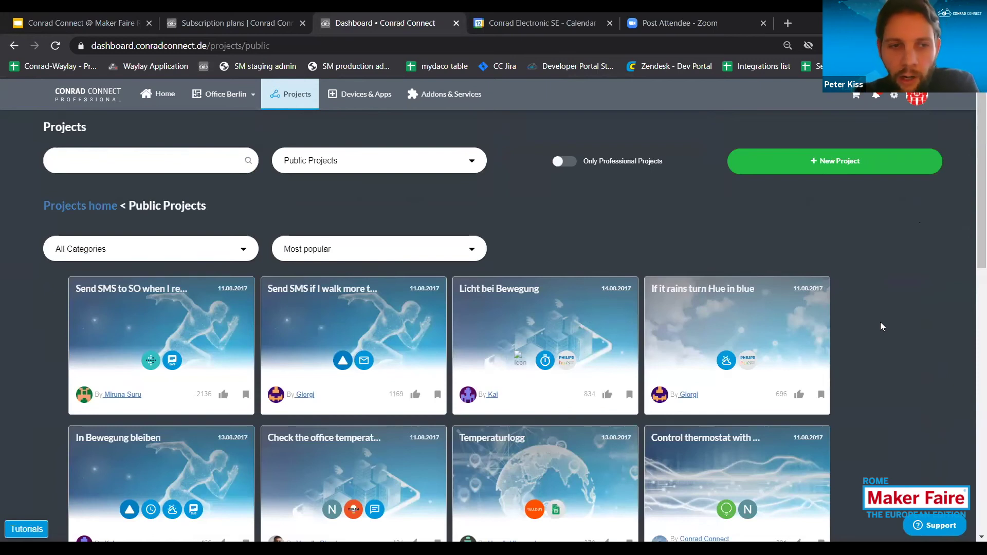
Review the project category and sort-order dropdowns in the public gallery.
scroll(880, 326, "down", 4)
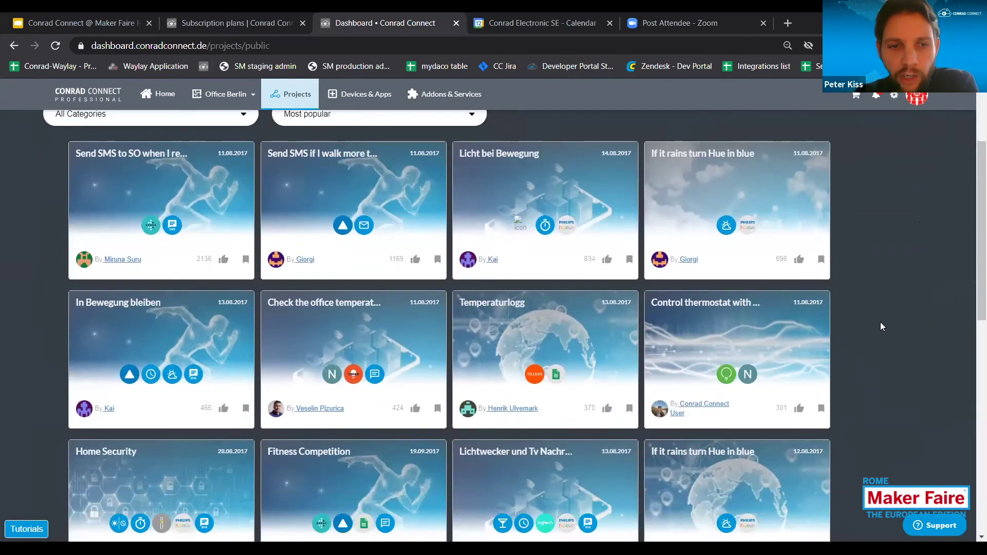
scroll(881, 326, "up", 3)
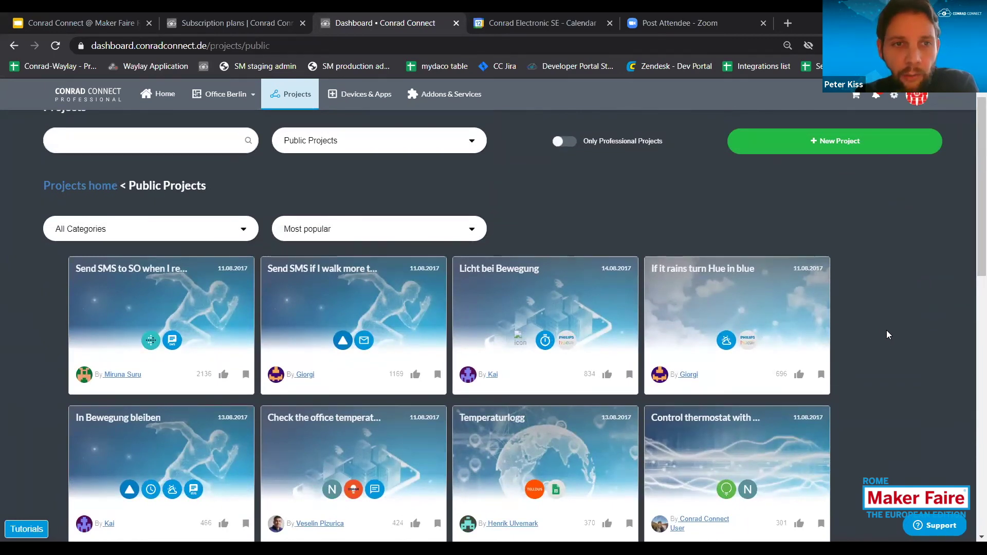
left_click(240, 236)
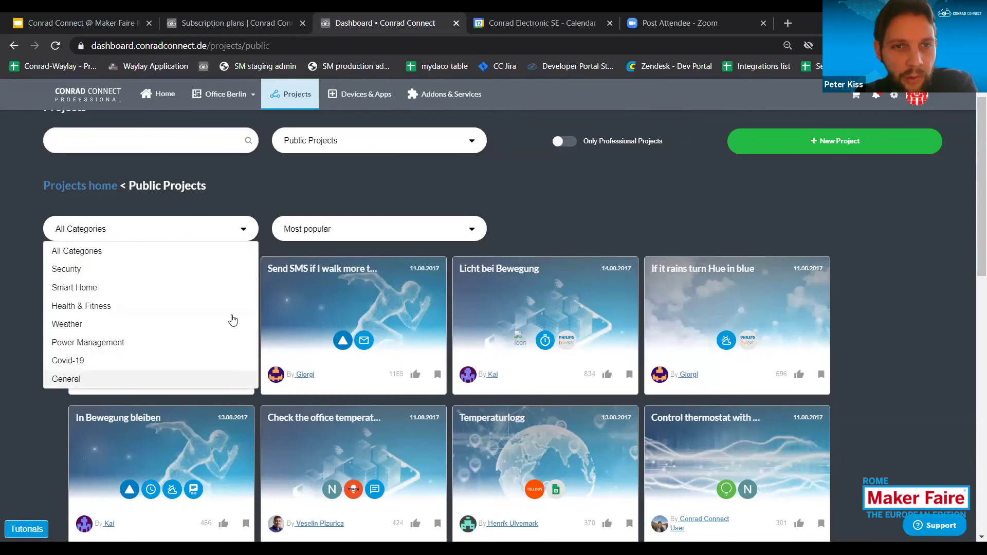
left_click(368, 225)
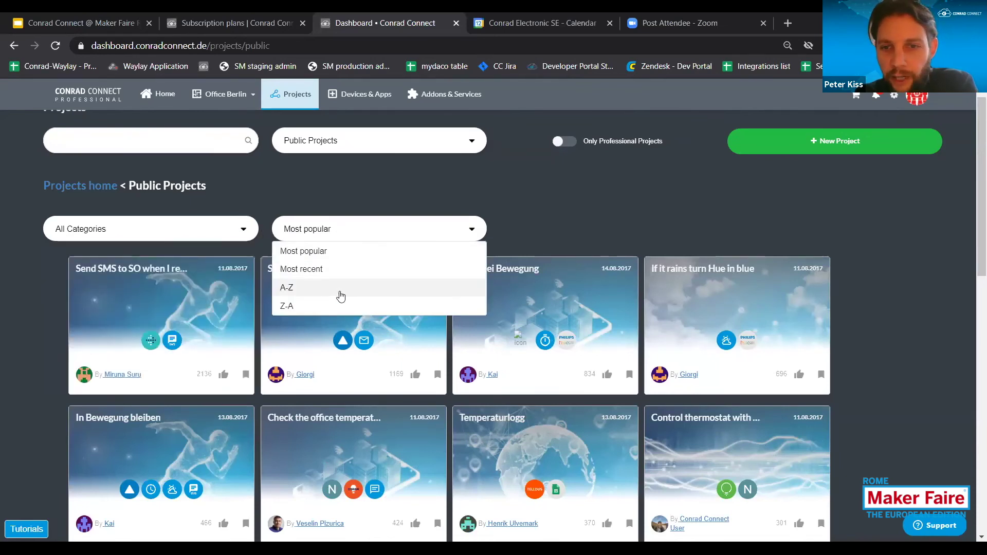
Search public projects for 'netatmo' and open the Fire alarm project.
left_click(188, 143)
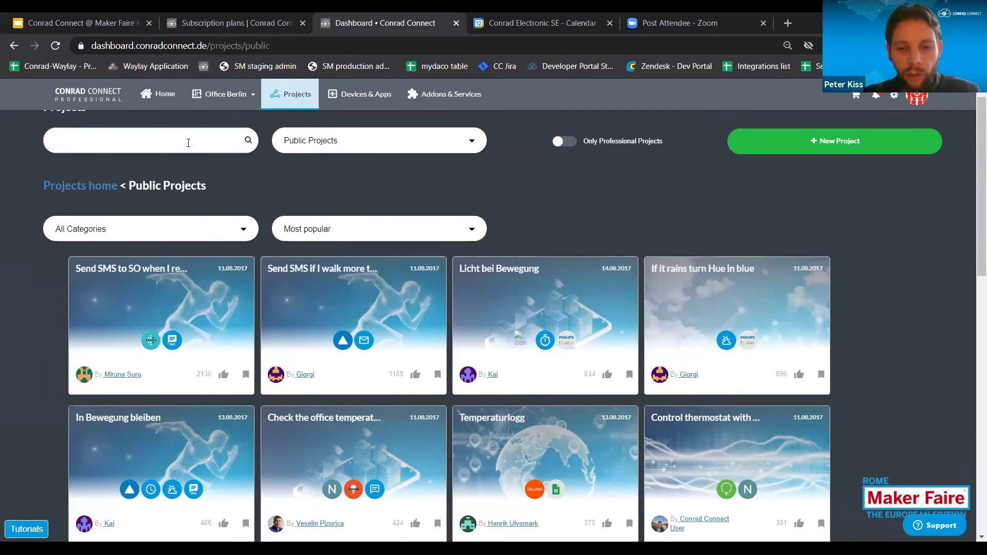
type("netatmo")
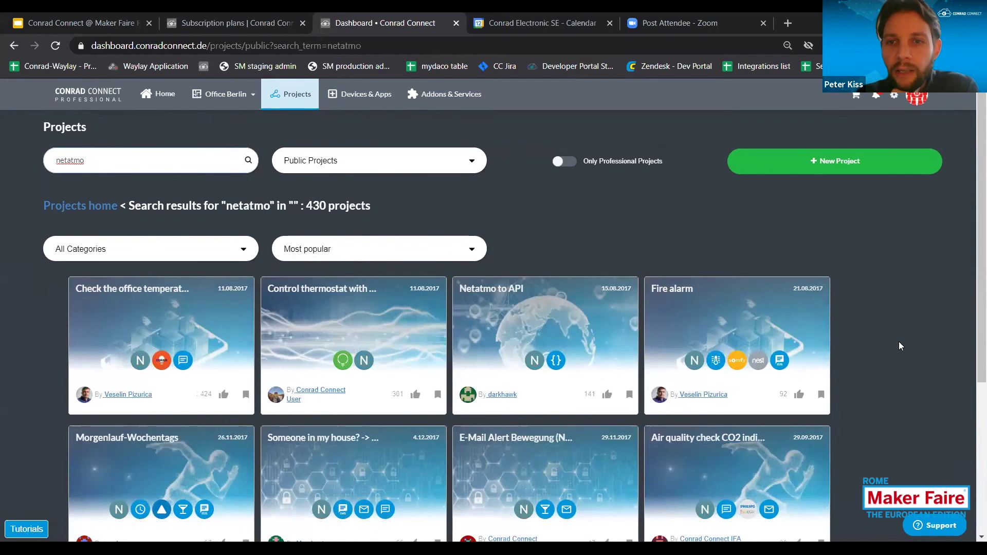
left_click(763, 339)
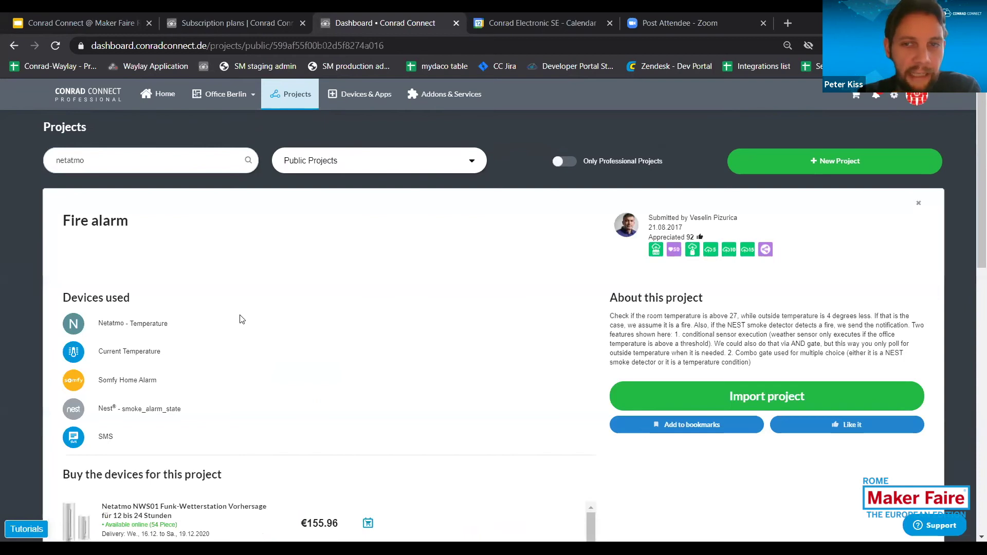
Scroll the Fire alarm page past the device list to the Details flow diagram and Comments.
double_click(705, 218)
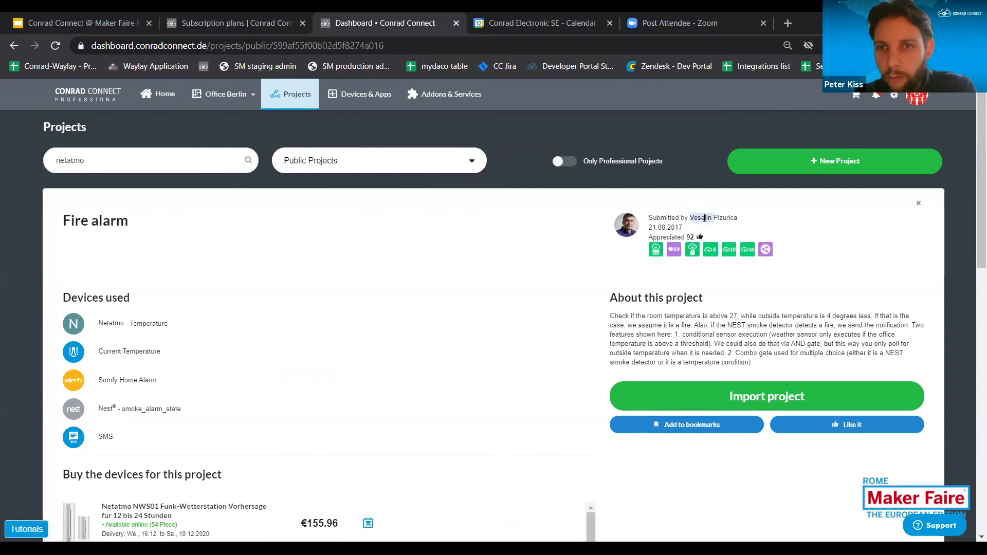
triple_click(677, 338)
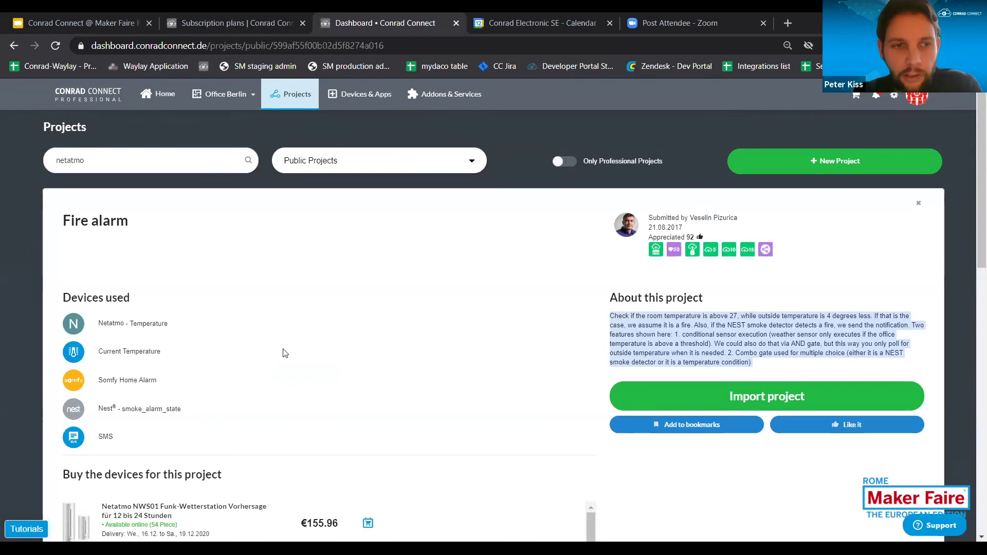
scroll(269, 353, "down", 1)
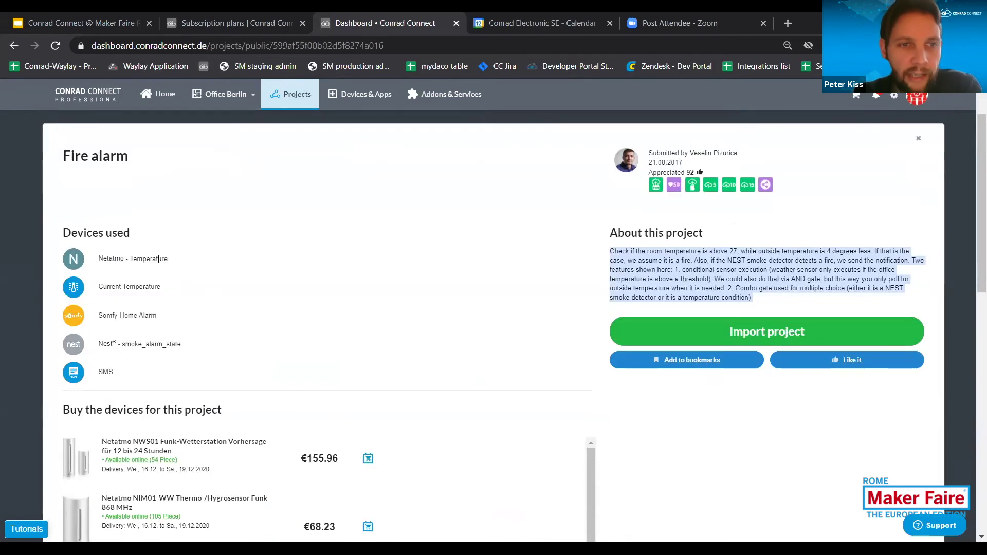
scroll(517, 302, "down", 3)
scroll(517, 301, "down", 4)
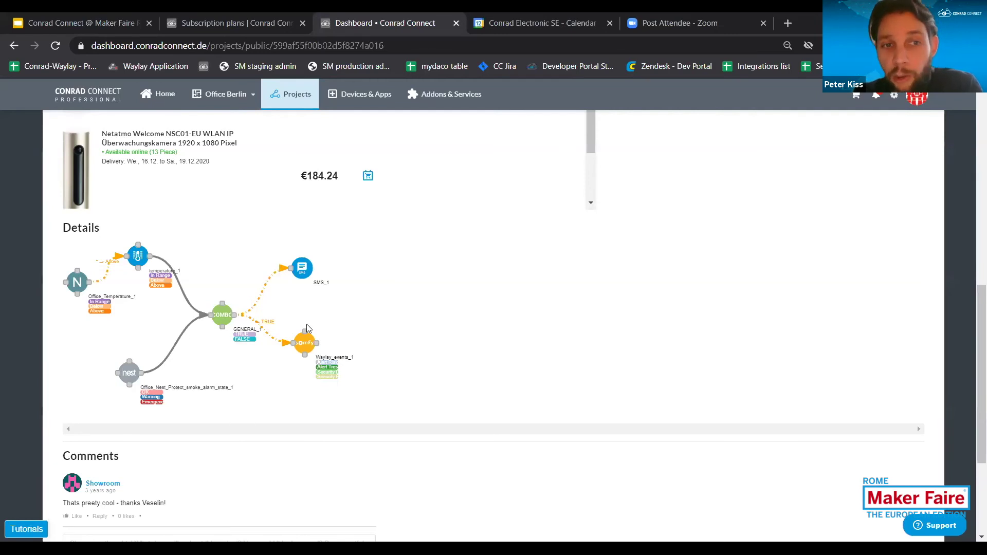
scroll(741, 265, "up", 8)
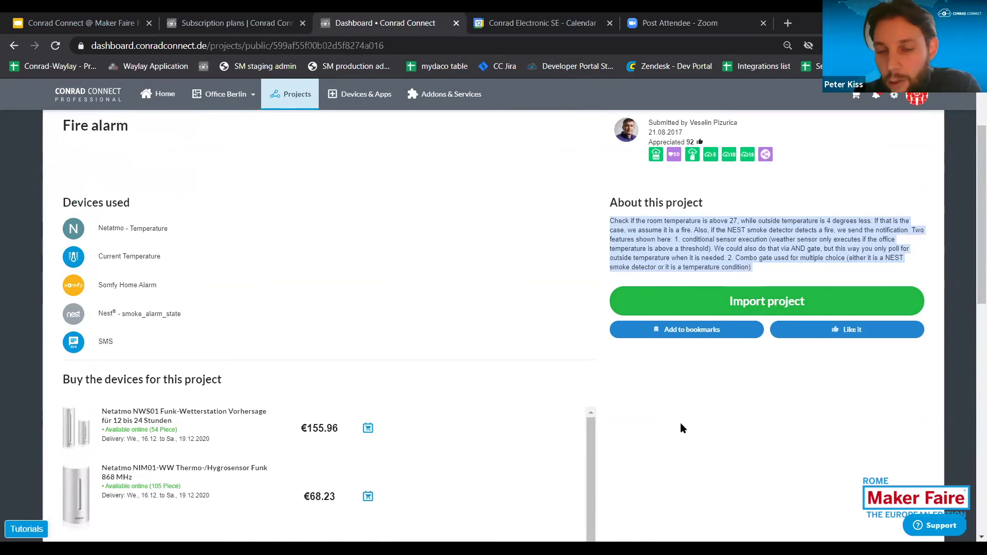
scroll(681, 428, "down", 5)
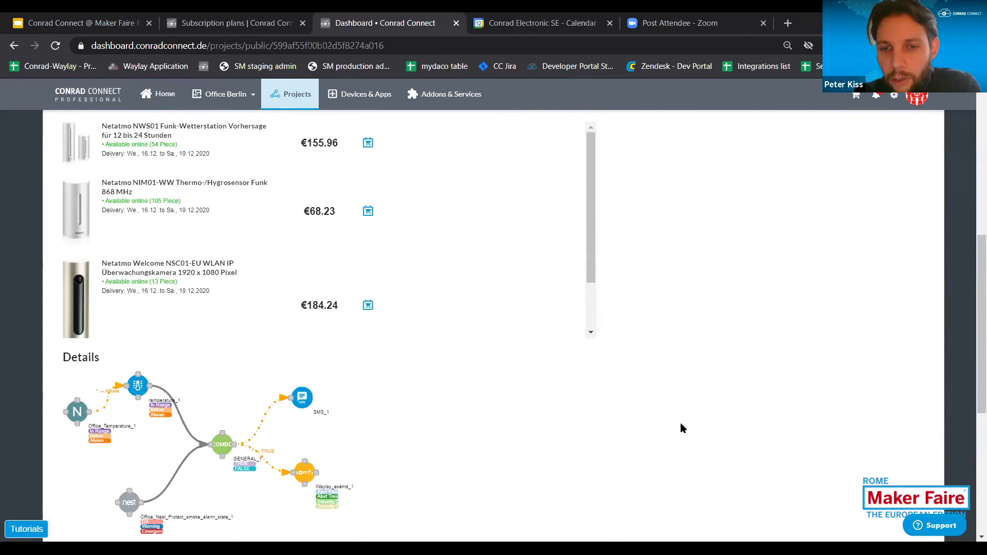
scroll(681, 423, "down", 4)
scroll(680, 426, "down", 2)
scroll(681, 425, "up", 1)
Comment 'That is nice! Thank you!' on the Fire alarm project, then return to the page top.
left_click(90, 437)
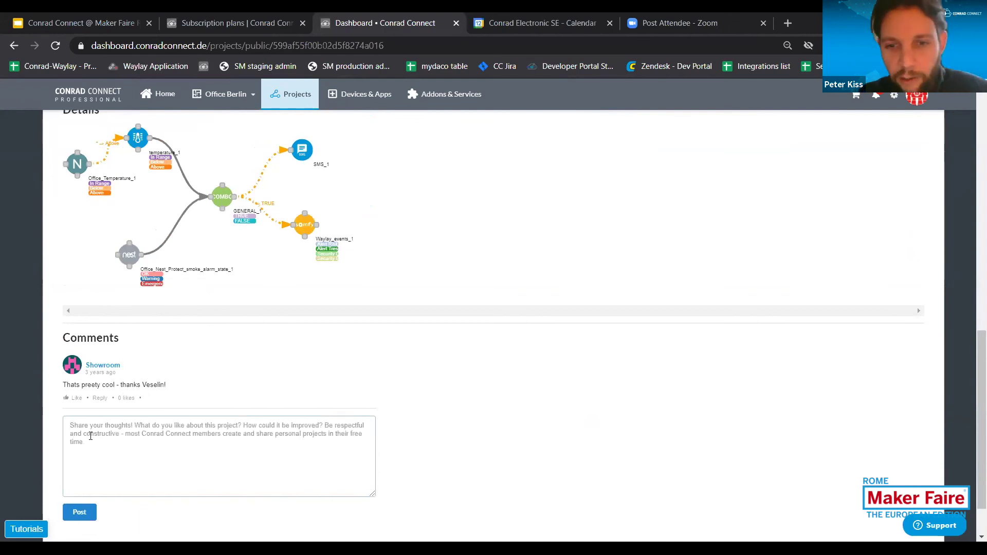
type("That is nice! Thank")
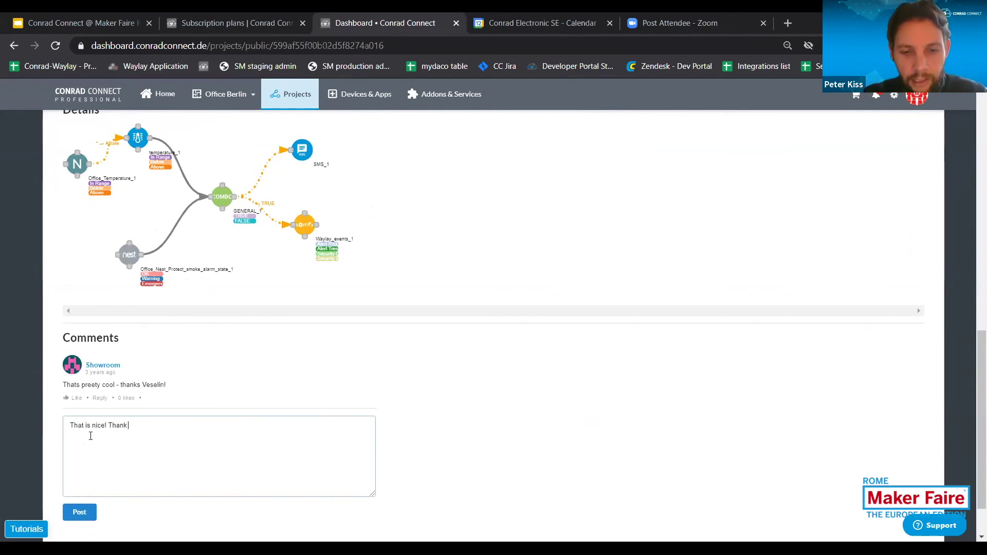
type(" you!")
left_click(81, 515)
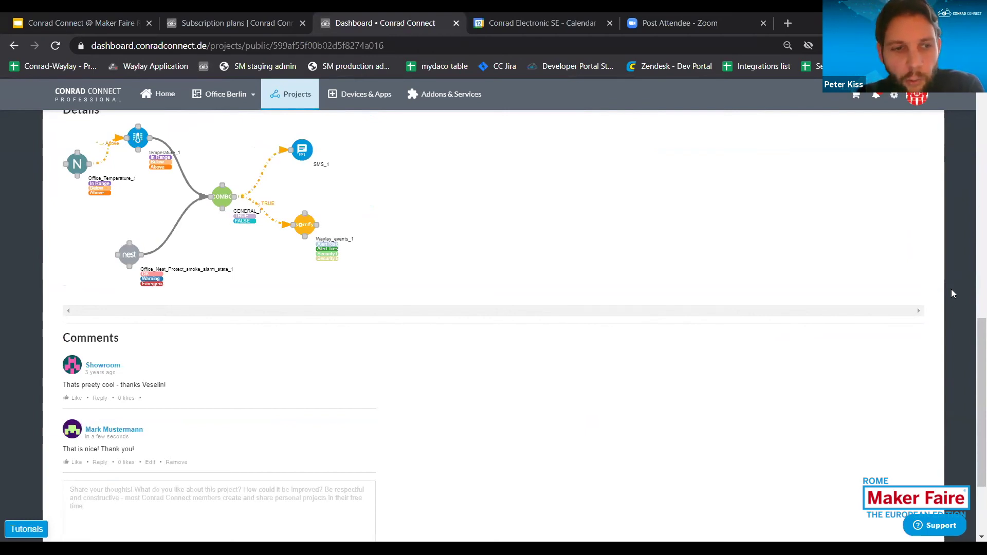
scroll(953, 294, "up", 1)
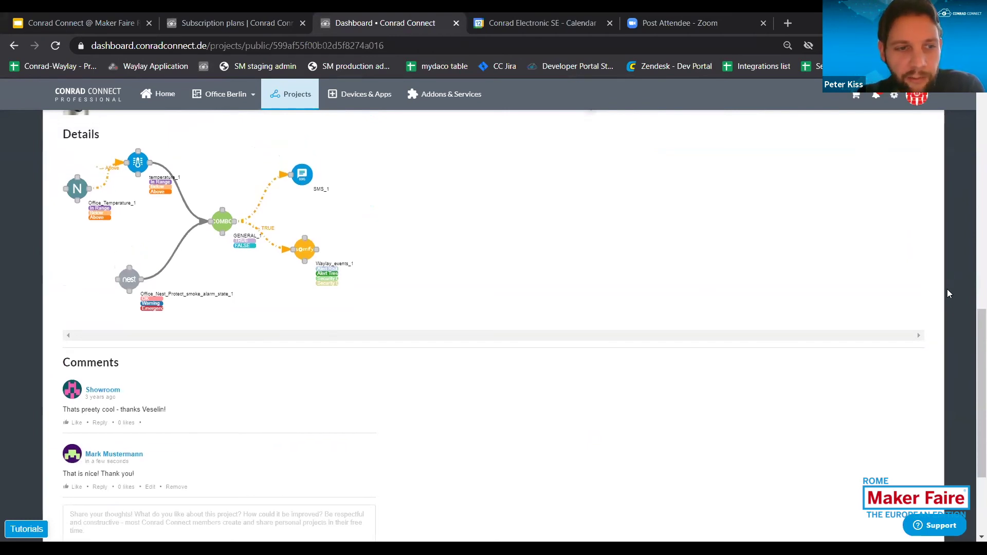
scroll(952, 269, "up", 10)
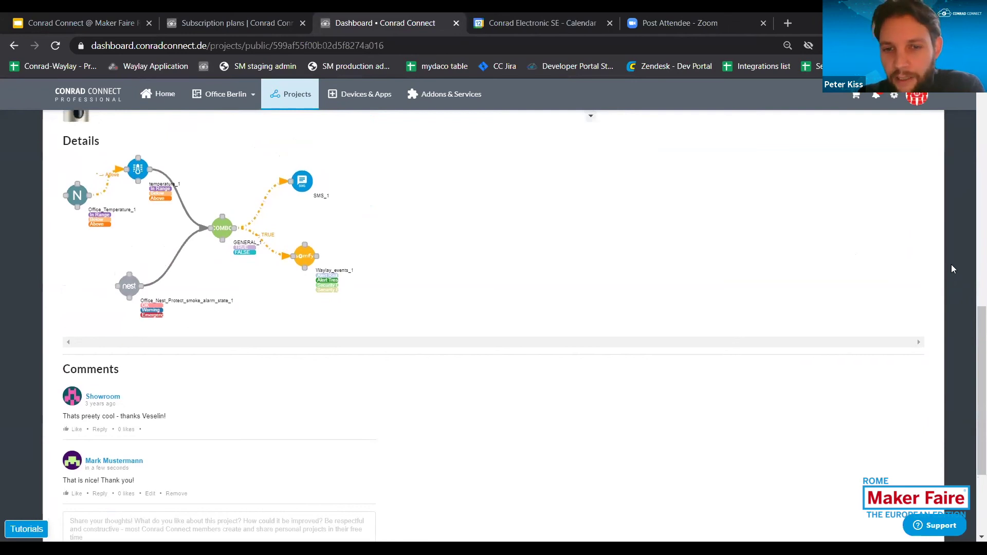
scroll(953, 269, "up", 2)
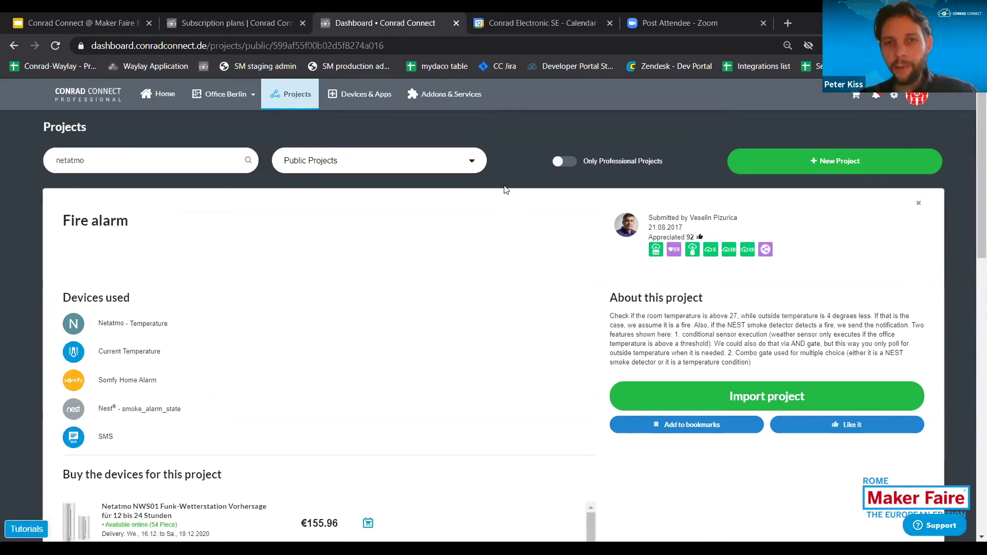
Check the Electric vehicle service details in the Addons & Services marketplace.
left_click(450, 96)
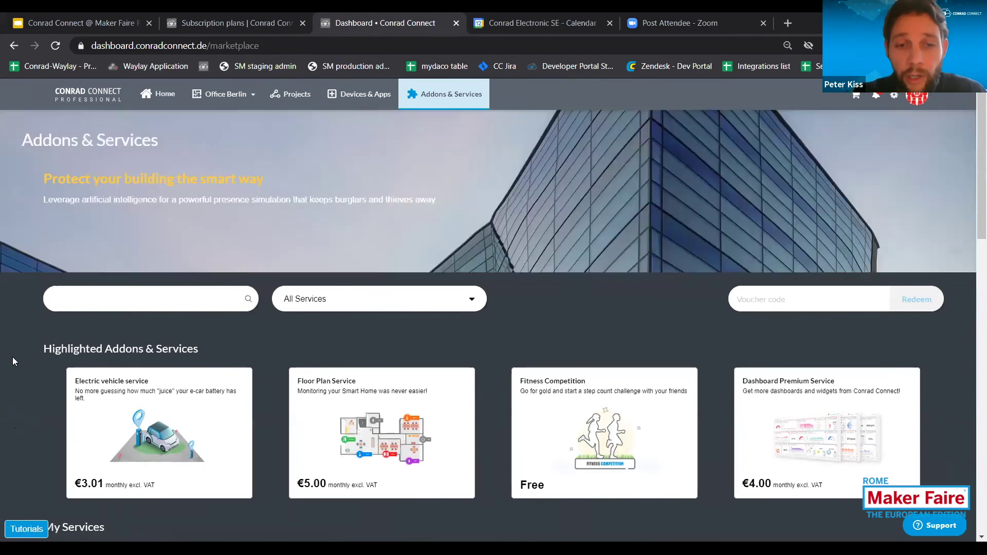
scroll(12, 357, "down", 2)
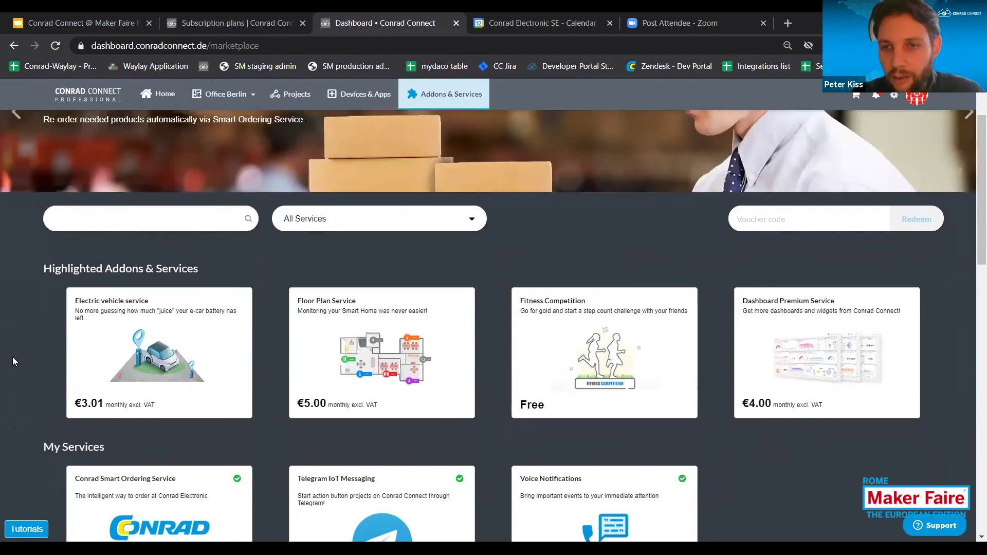
scroll(14, 360, "down", 1)
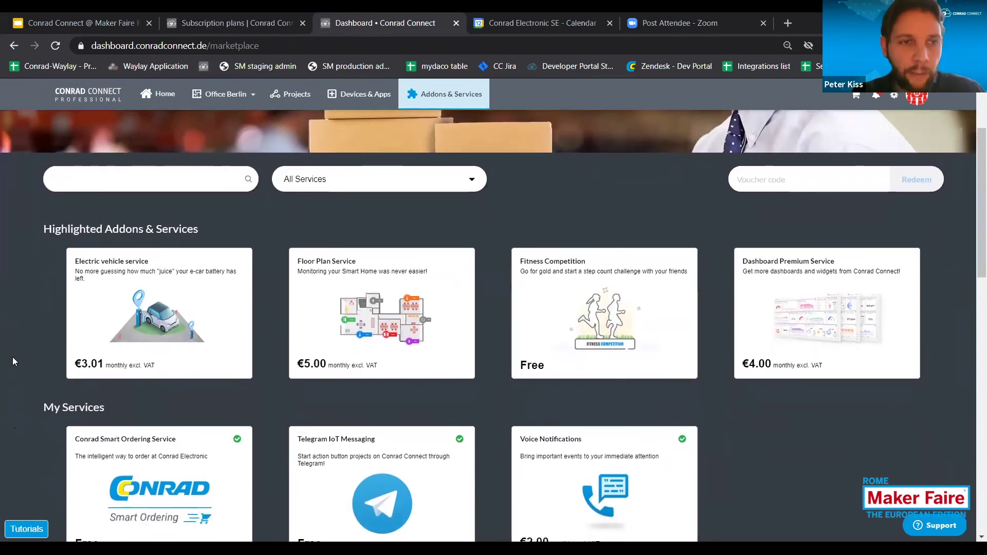
left_click(172, 318)
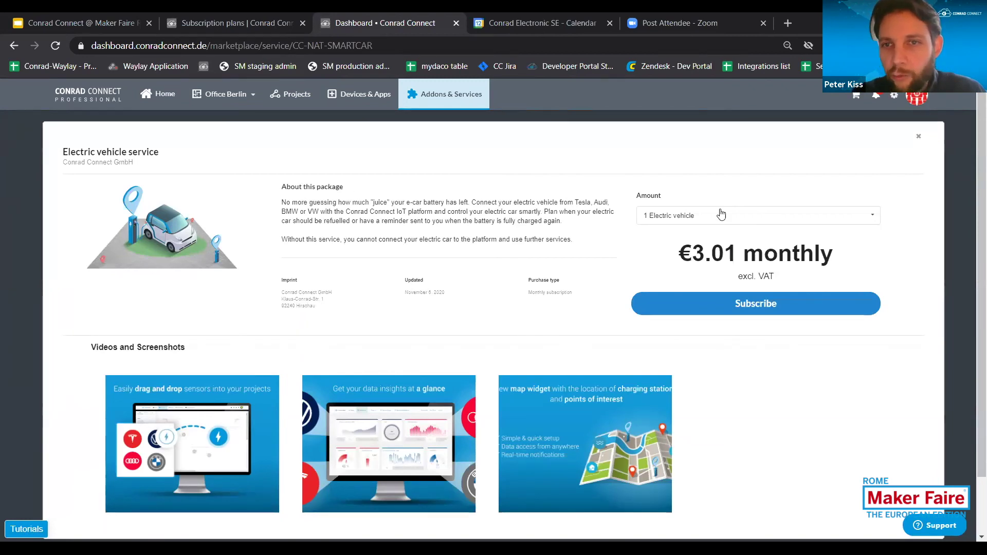
left_click(441, 100)
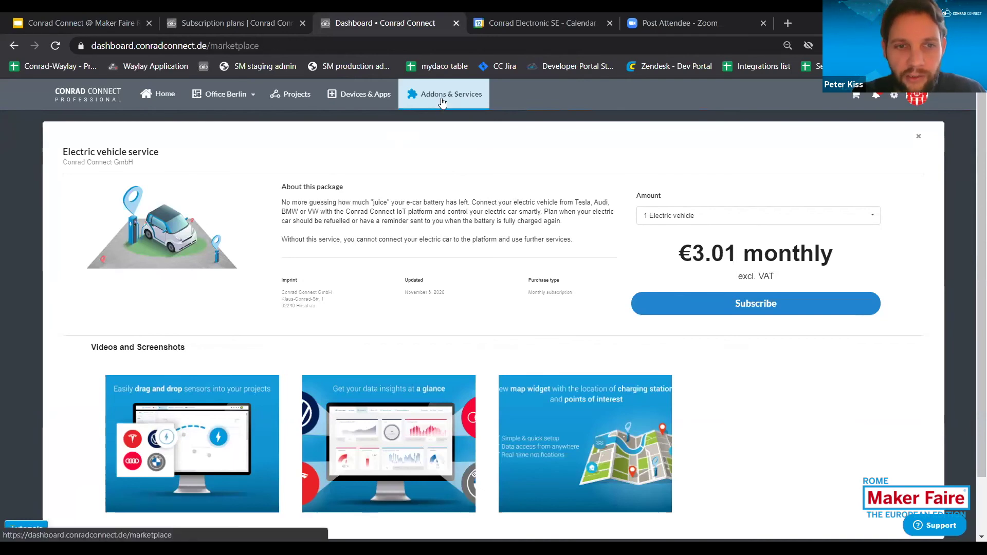
Check the free Fitness Competition service details and return to the marketplace overview.
scroll(277, 435, "down", 1)
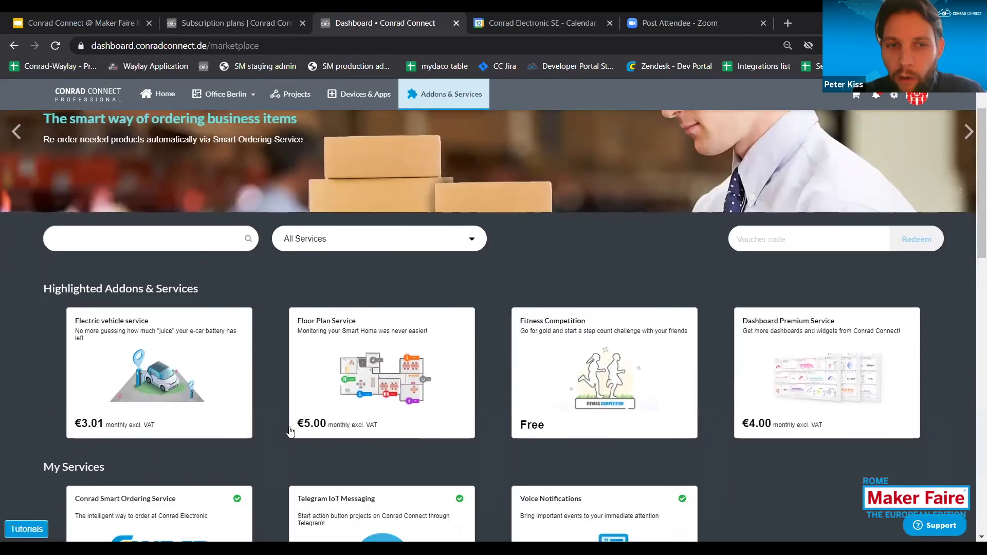
left_click(633, 368)
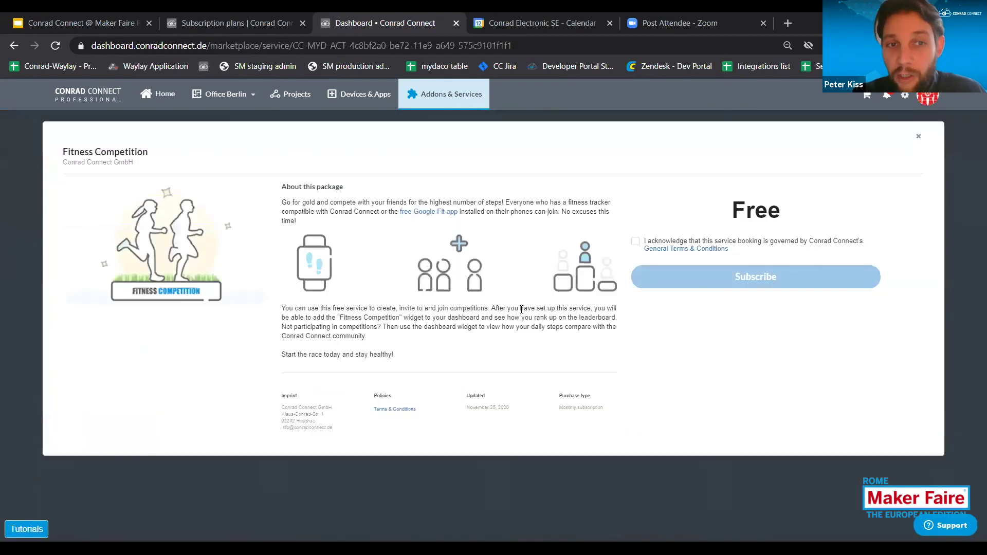
left_click(446, 102)
scroll(674, 319, "down", 5)
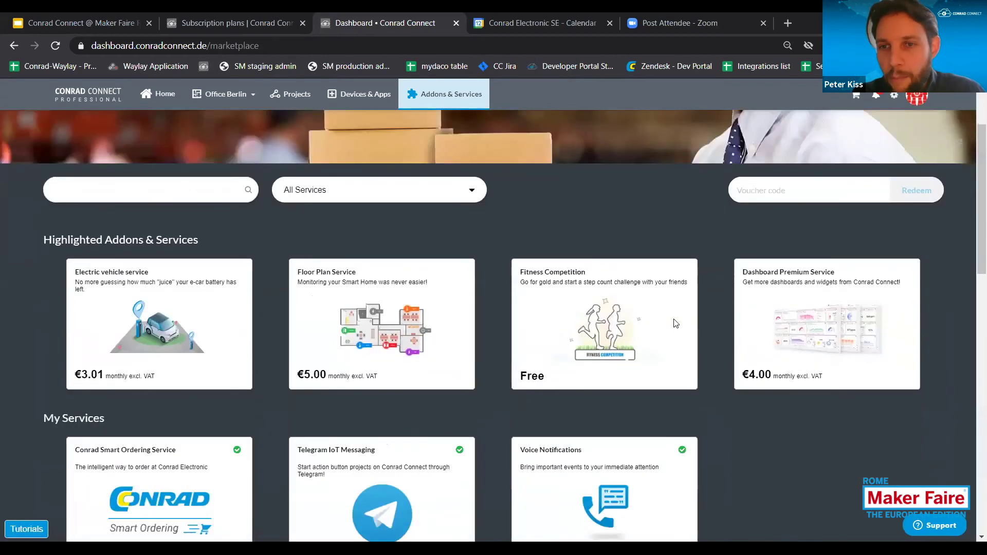
scroll(676, 323, "down", 2)
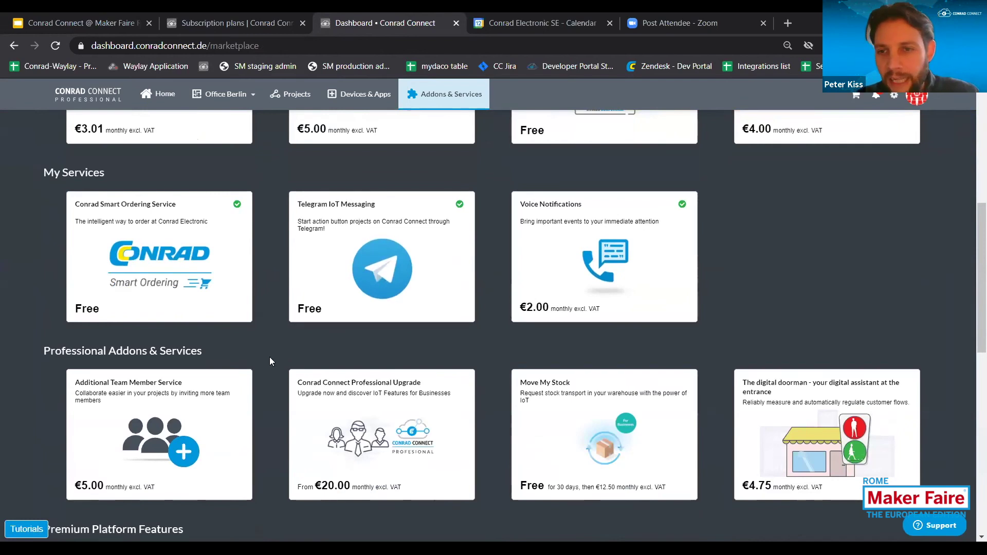
scroll(270, 356, "down", 3)
scroll(270, 357, "down", 3)
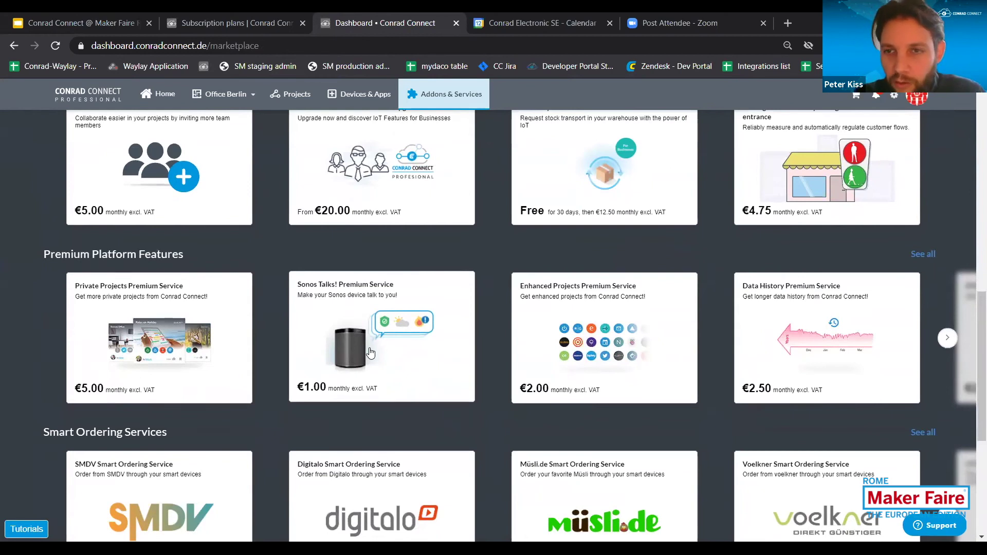
scroll(370, 352, "down", 3)
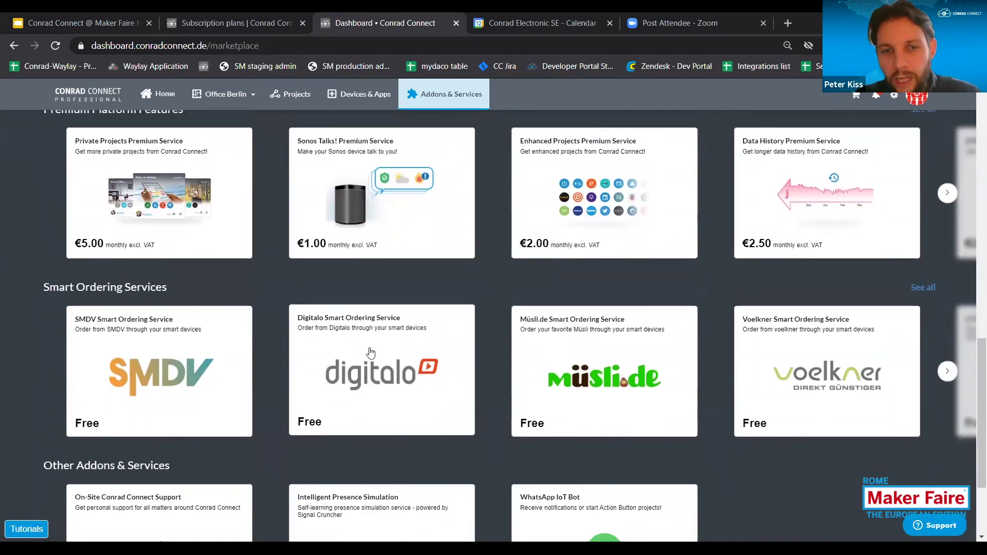
scroll(370, 353, "down", 3)
scroll(369, 348, "up", 2)
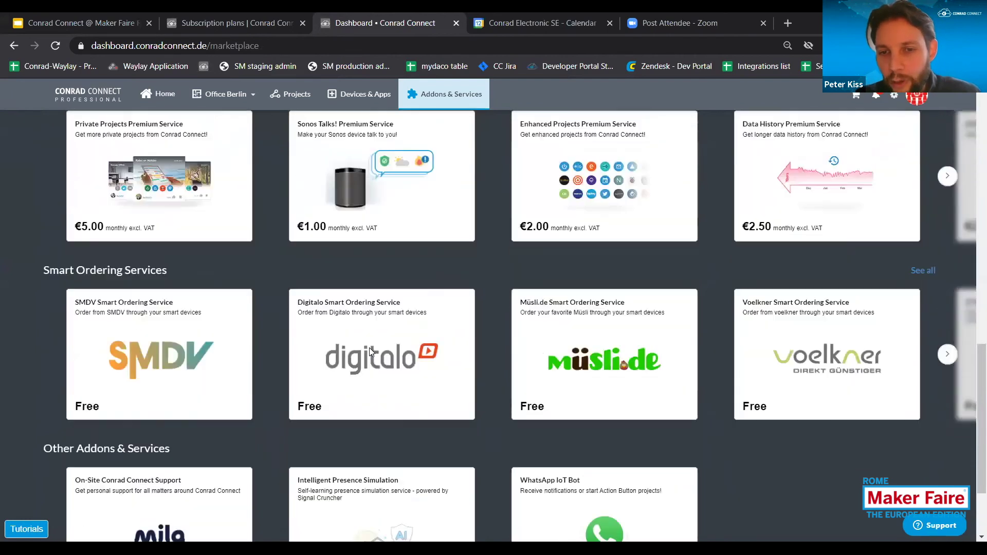
scroll(369, 348, "up", 1)
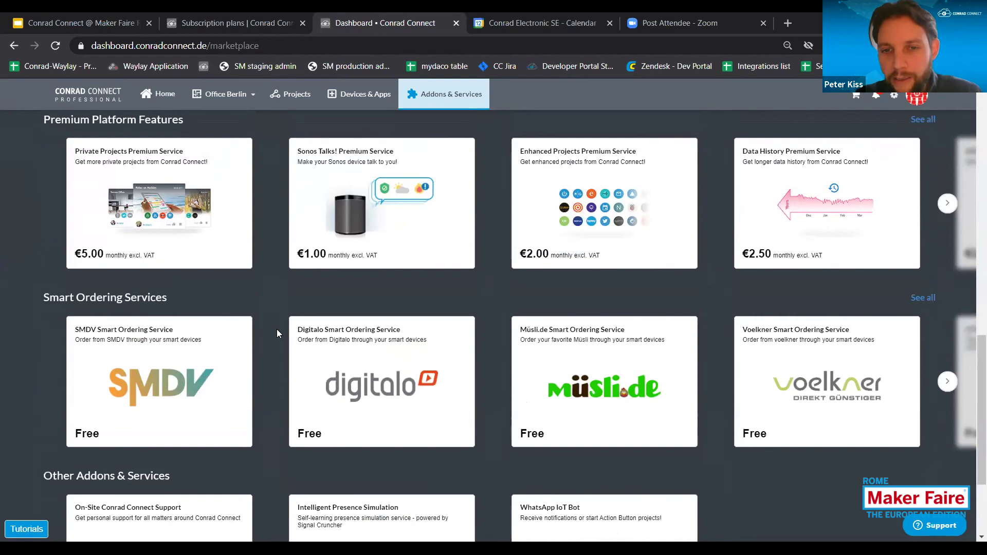
scroll(277, 330, "up", 1)
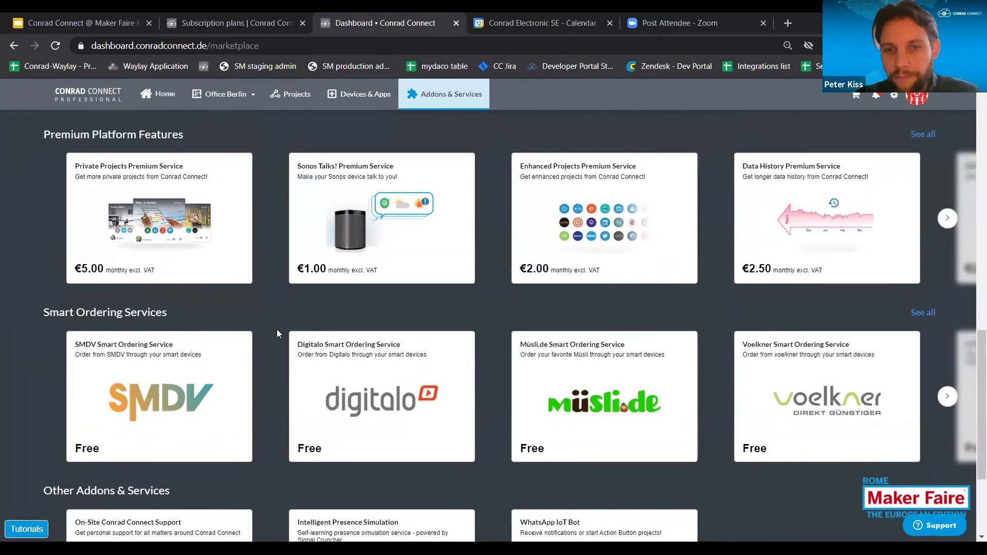
scroll(253, 245, "up", 1)
scroll(253, 245, "up", 10)
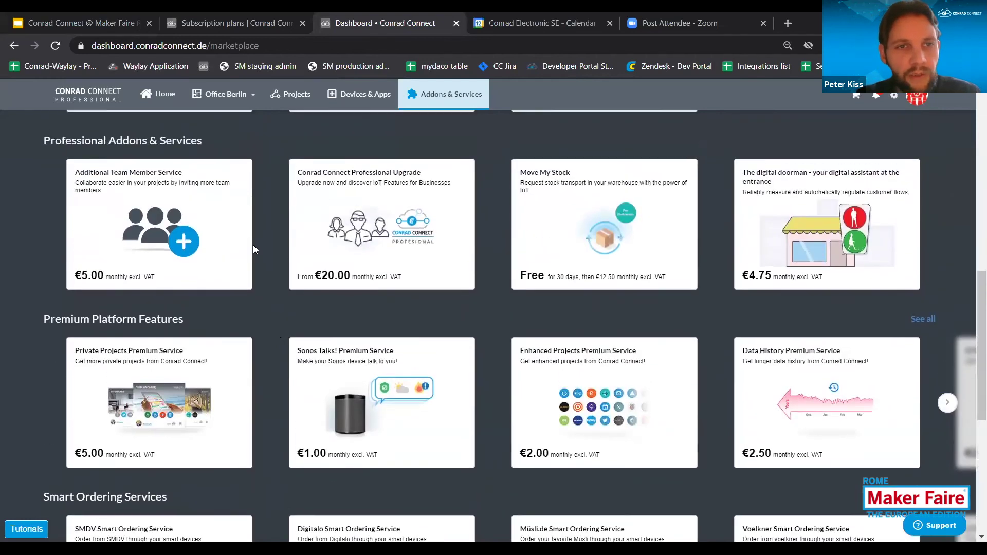
scroll(253, 245, "up", 2)
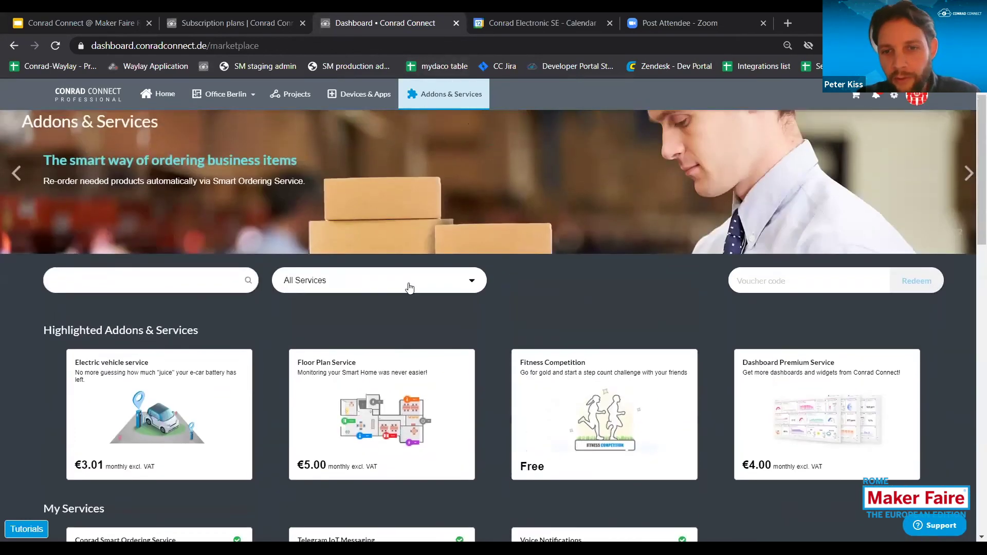
scroll(496, 312, "up", 1)
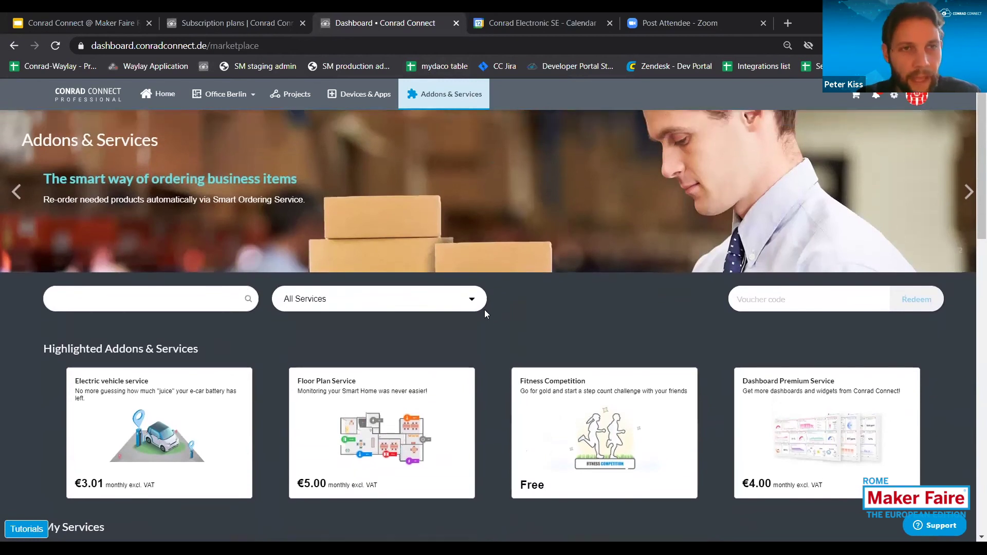
Return to the Home page with the Dashboard, Projects, Devices & Apps and Addons & Services tiles.
left_click(157, 95)
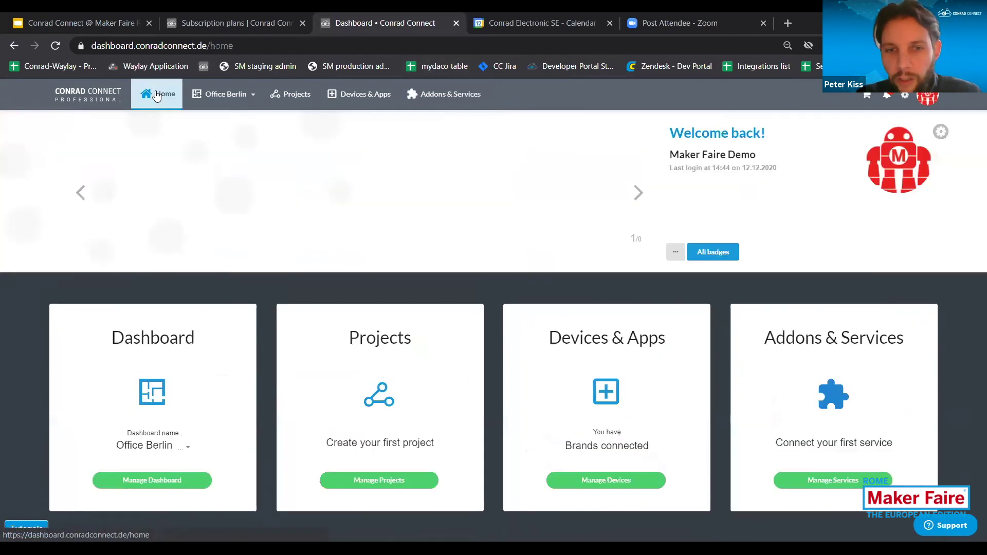